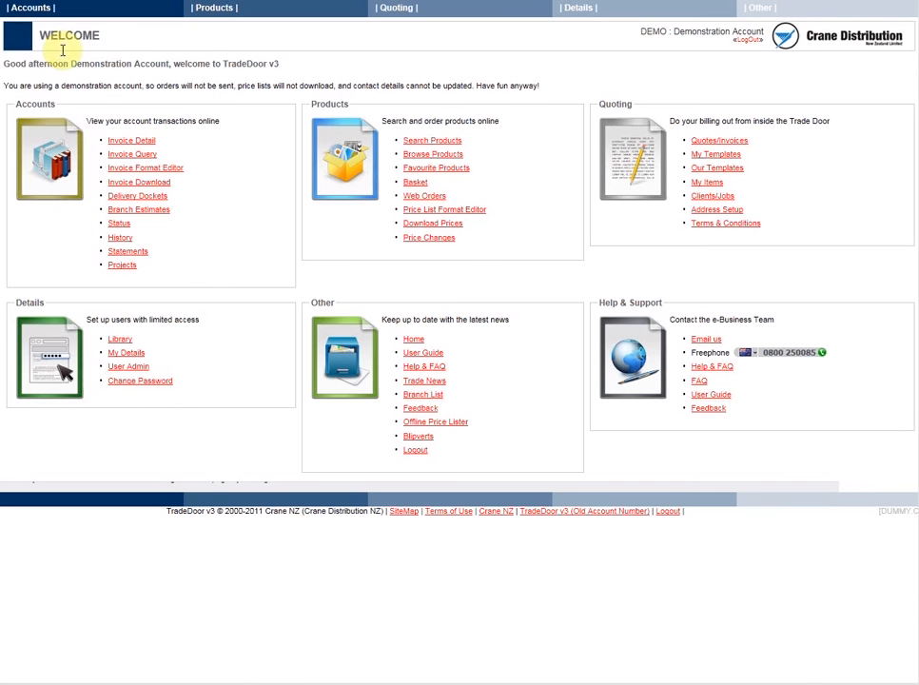
- Open the account's invoice details and search all invoices for order numbers containing JOH
mouse_move(21, 8)
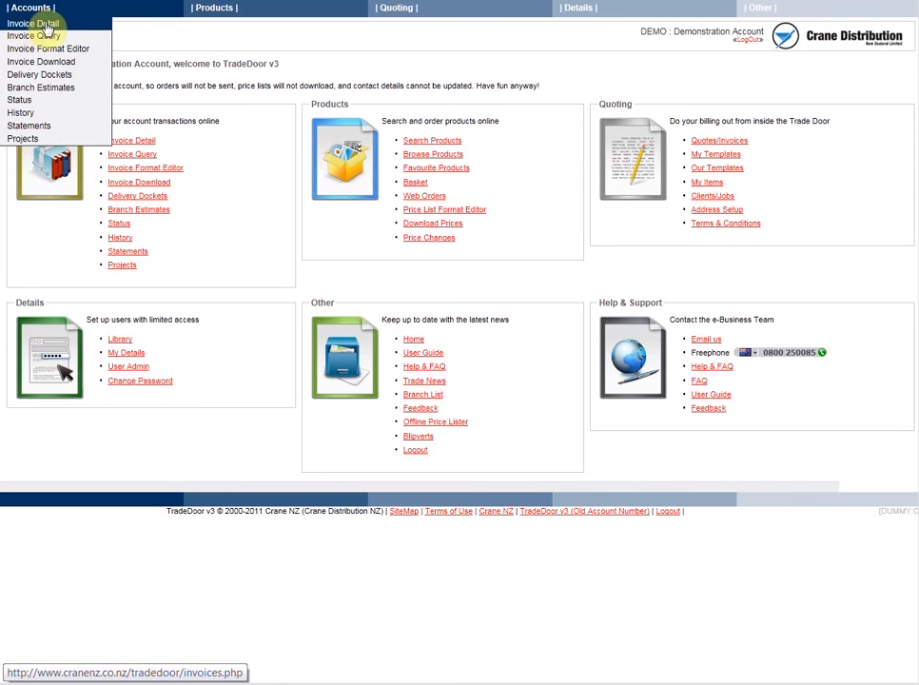
left_click(34, 26)
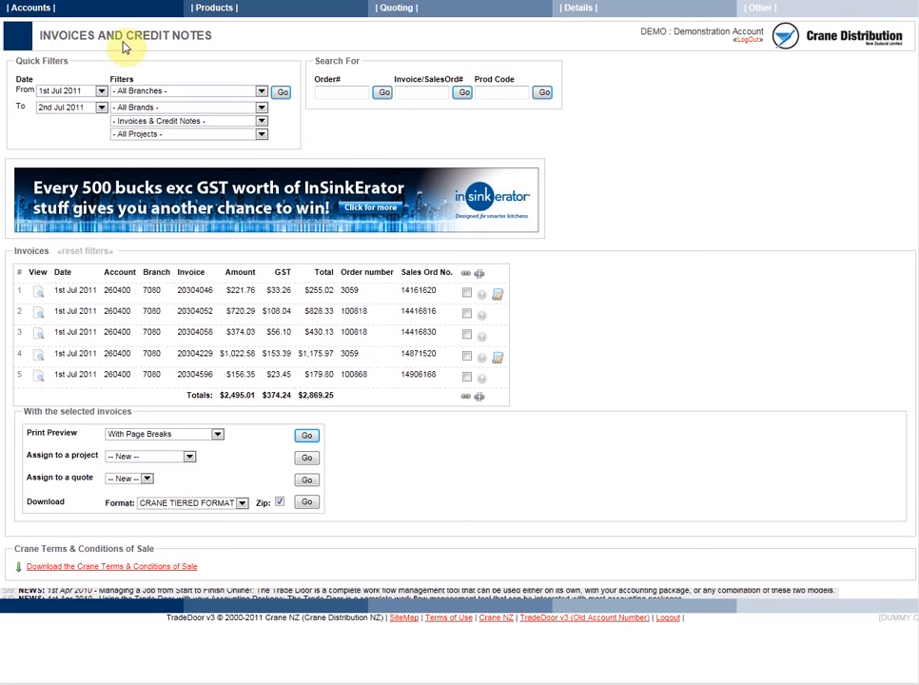
left_click(337, 94)
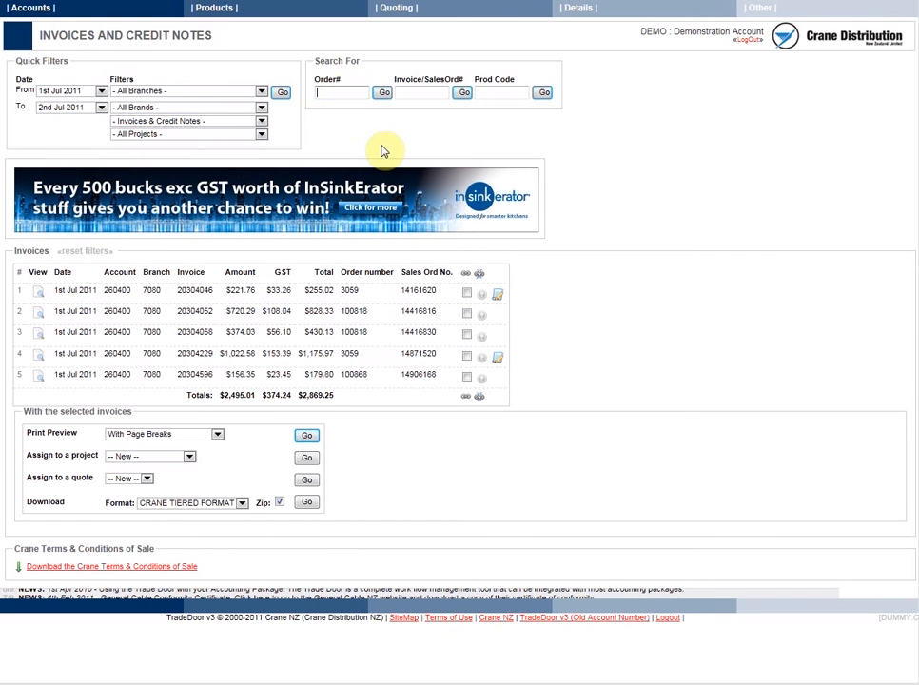
type("JOH")
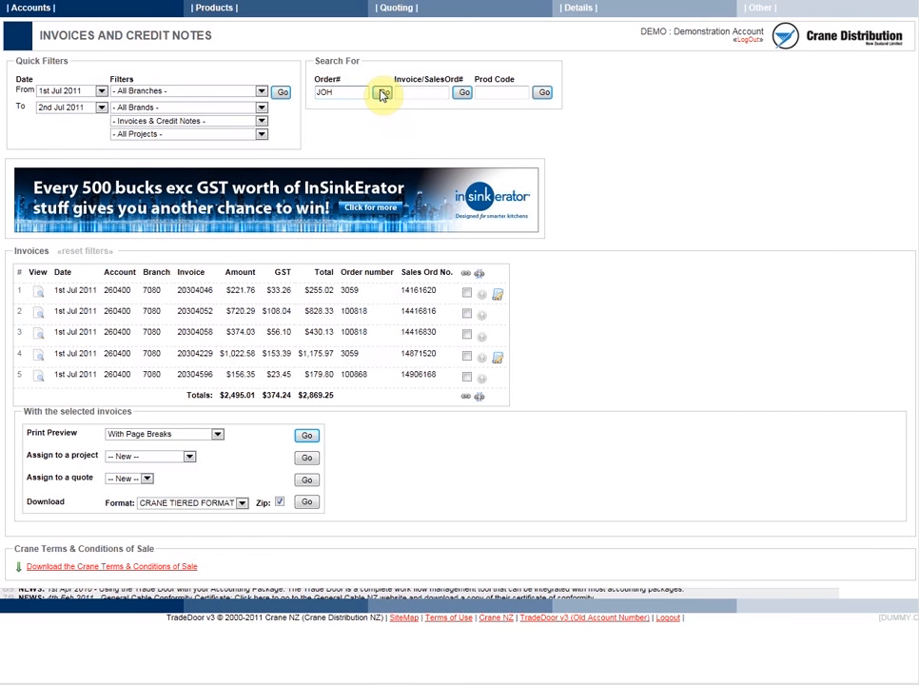
left_click(382, 92)
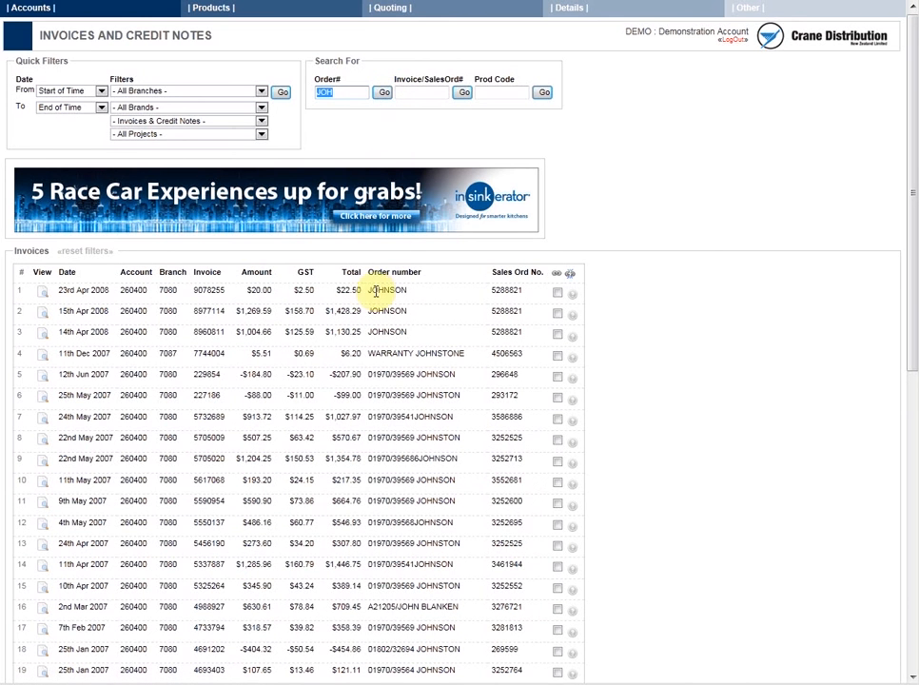
left_click_drag(369, 289, 461, 397)
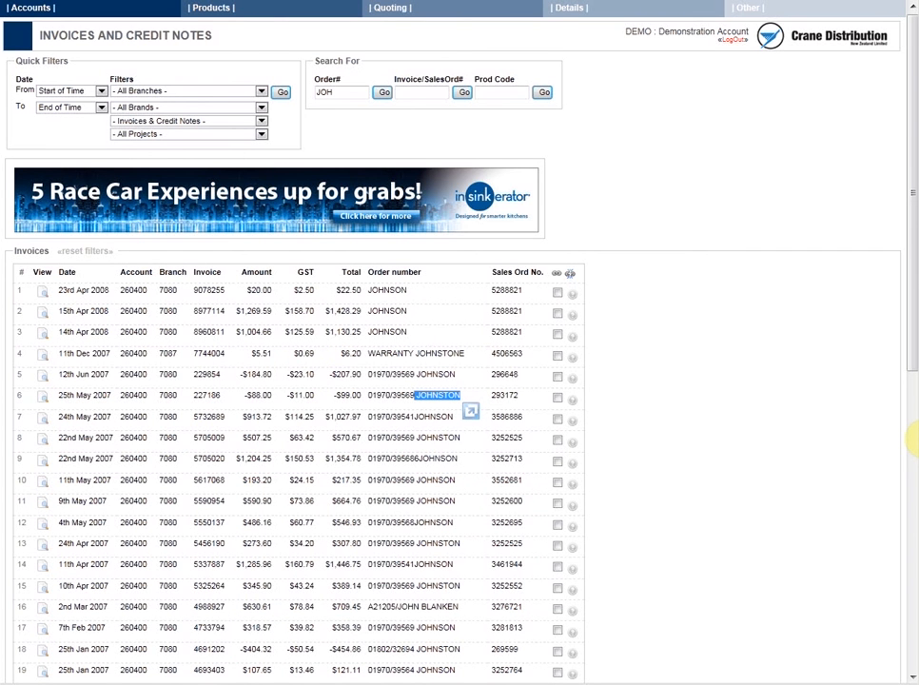
left_click(741, 188)
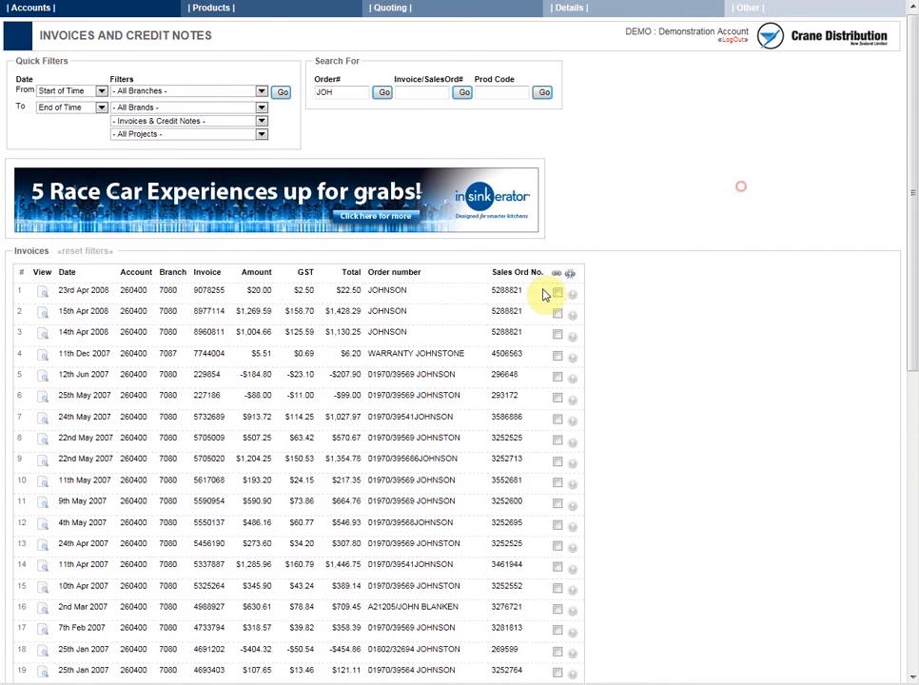
- Select all the invoices found by the search and assign them to a new project
left_click(558, 293)
left_click(558, 313)
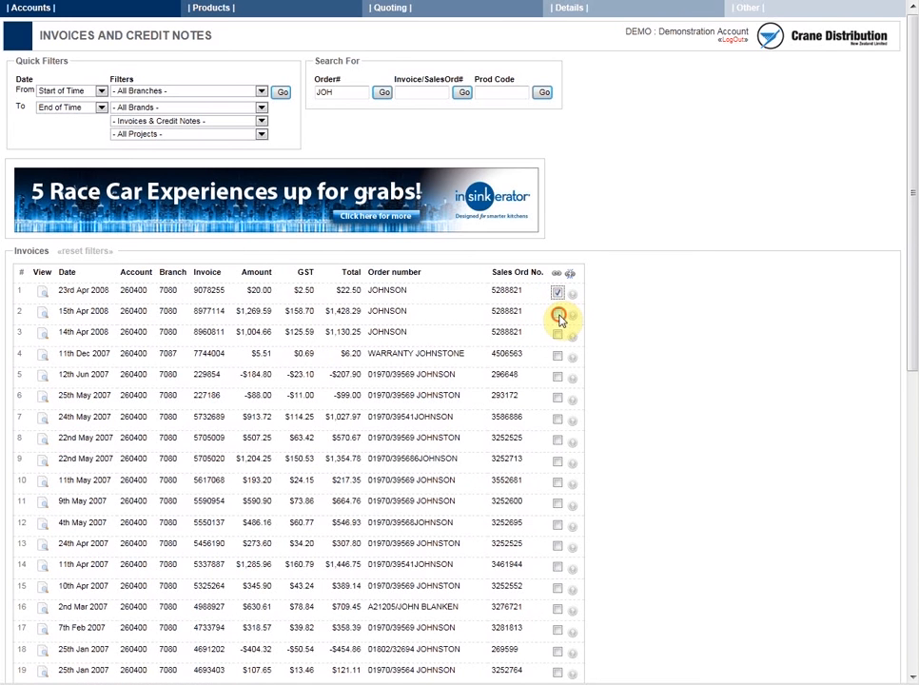
left_click(558, 336)
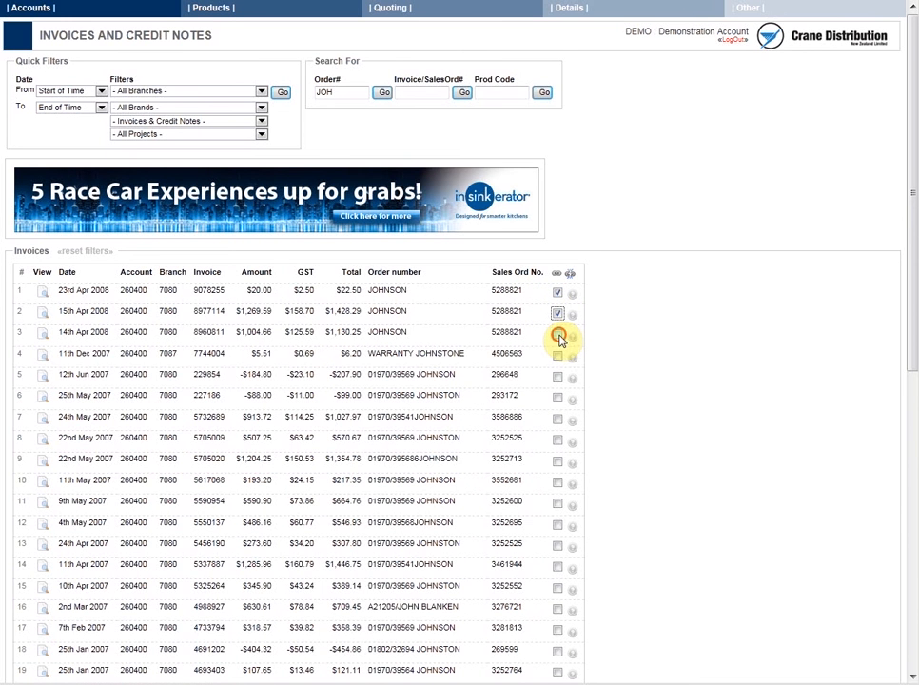
left_click(558, 276)
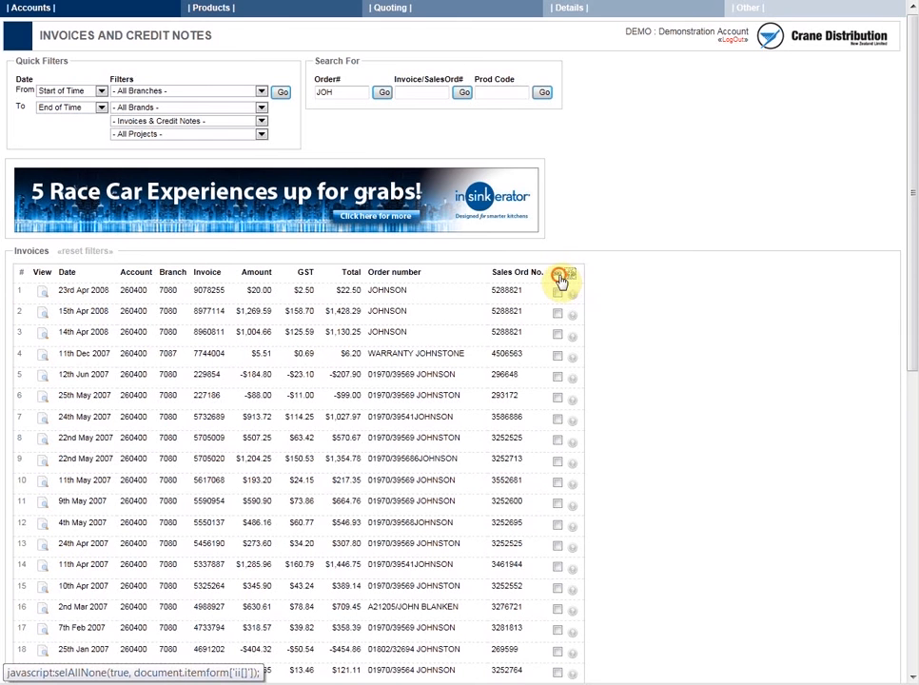
scroll(630, 285, "down", 5)
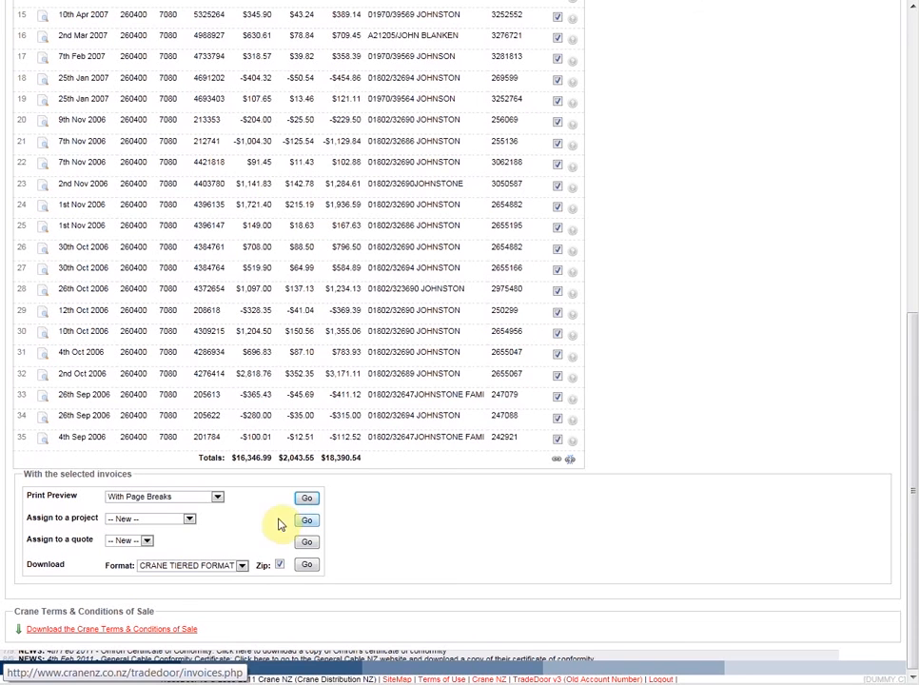
left_click(190, 520)
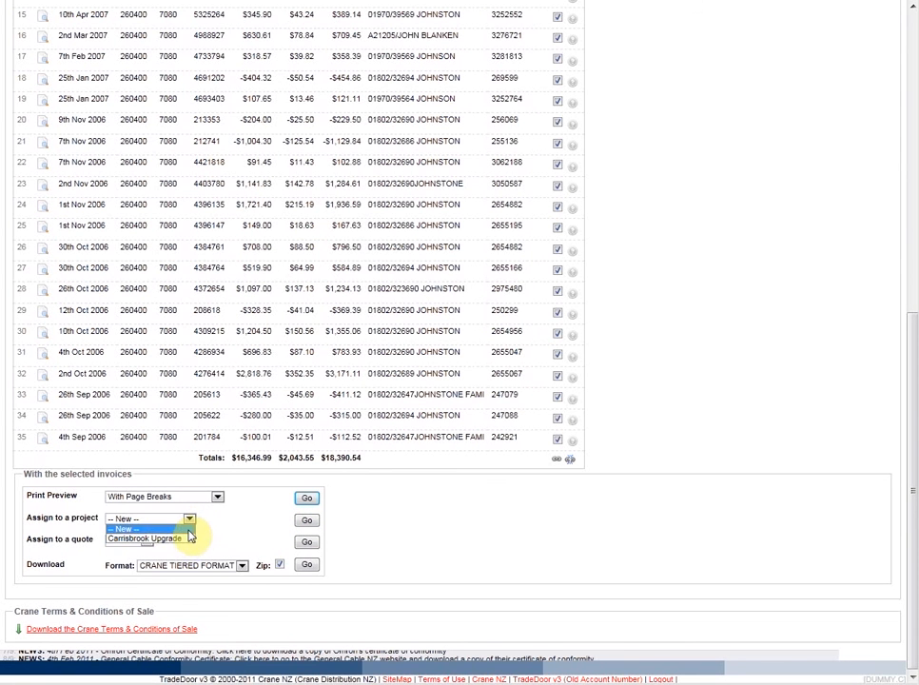
left_click(186, 530)
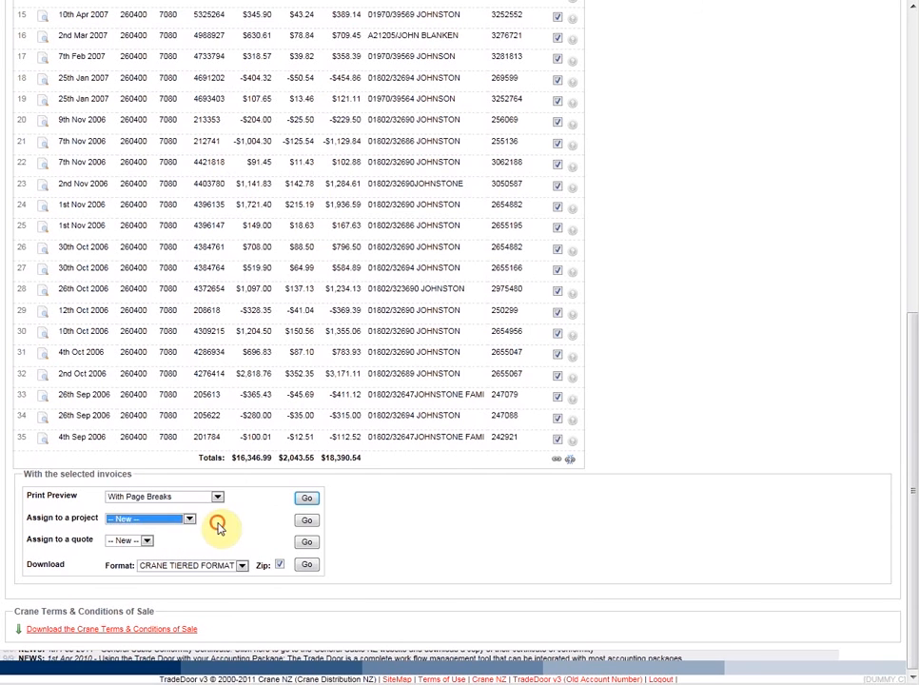
left_click(308, 523)
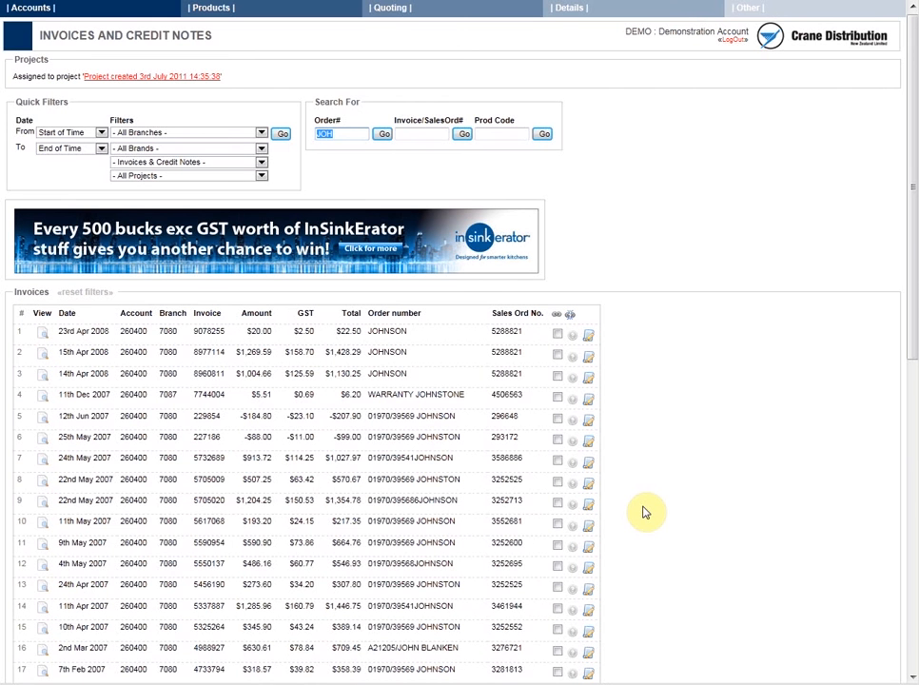
- Open the newly created project for editing and retitle it with the client's surname followed by "Job"
mouse_move(23, 12)
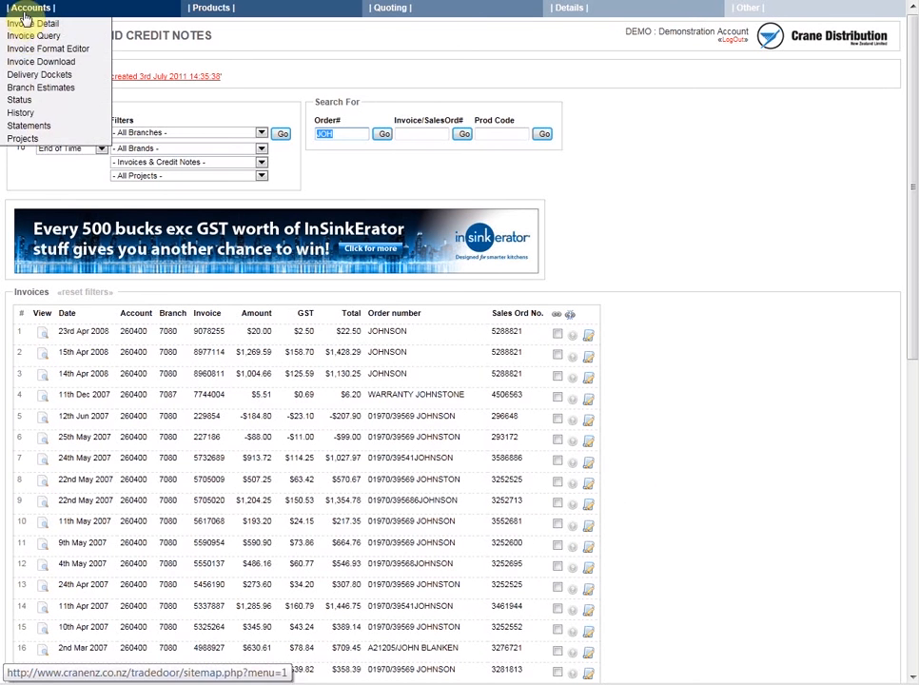
left_click(22, 139)
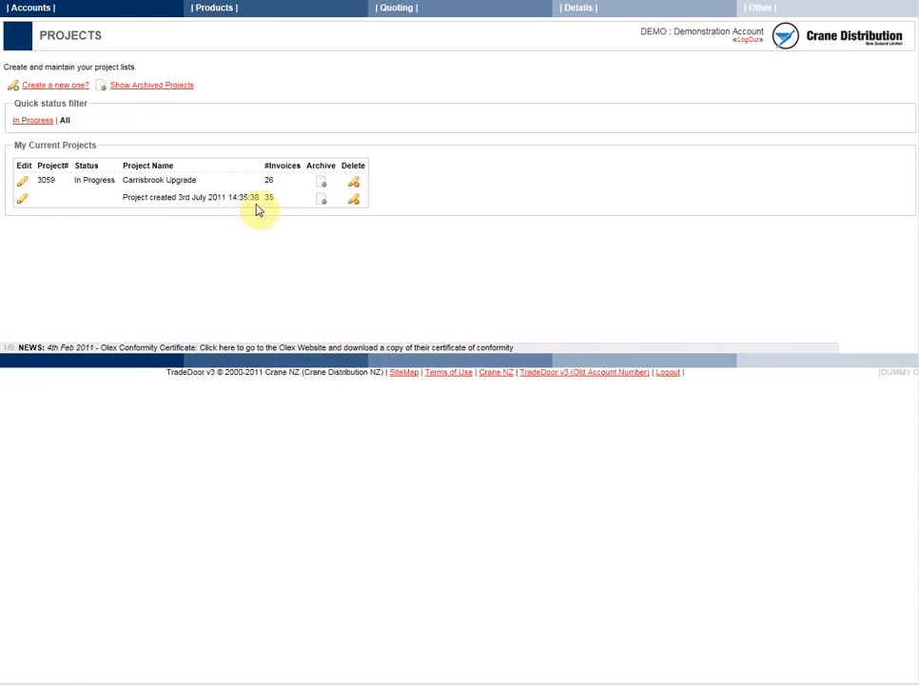
left_click(23, 197)
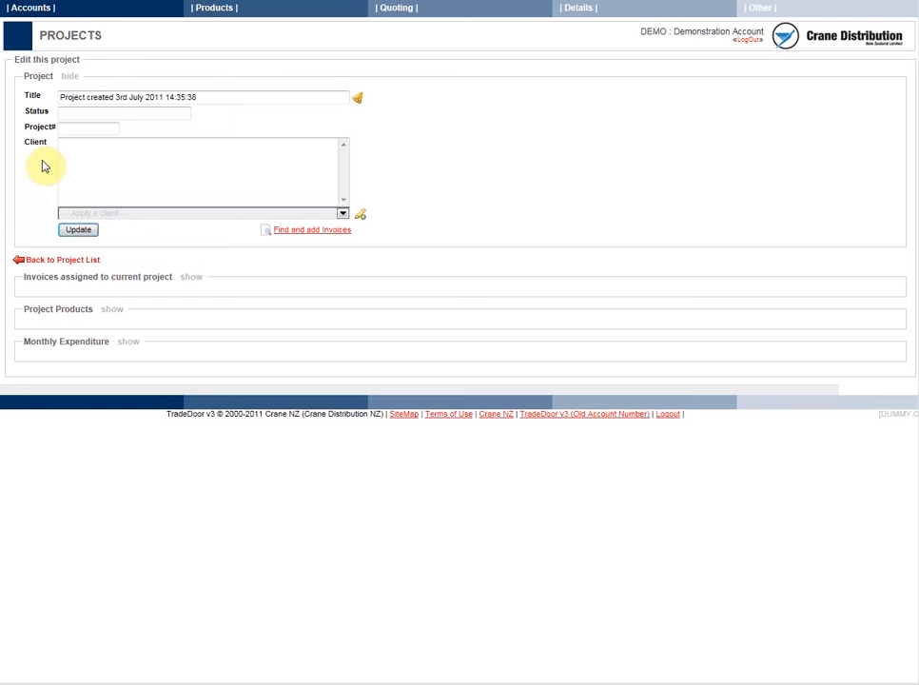
left_click_drag(227, 98, 3, 74)
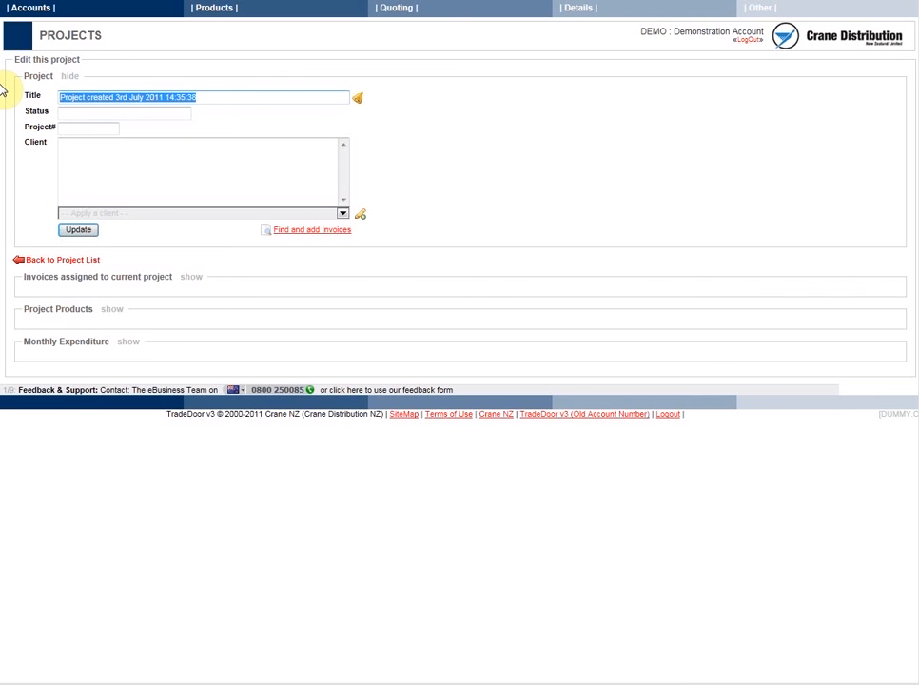
type("Joh")
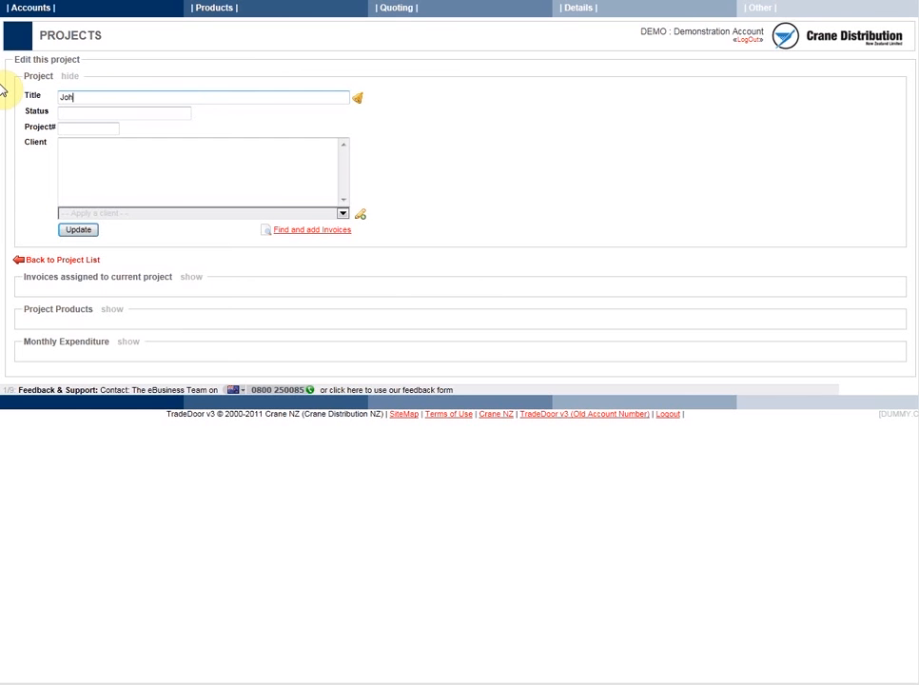
type("nson Job")
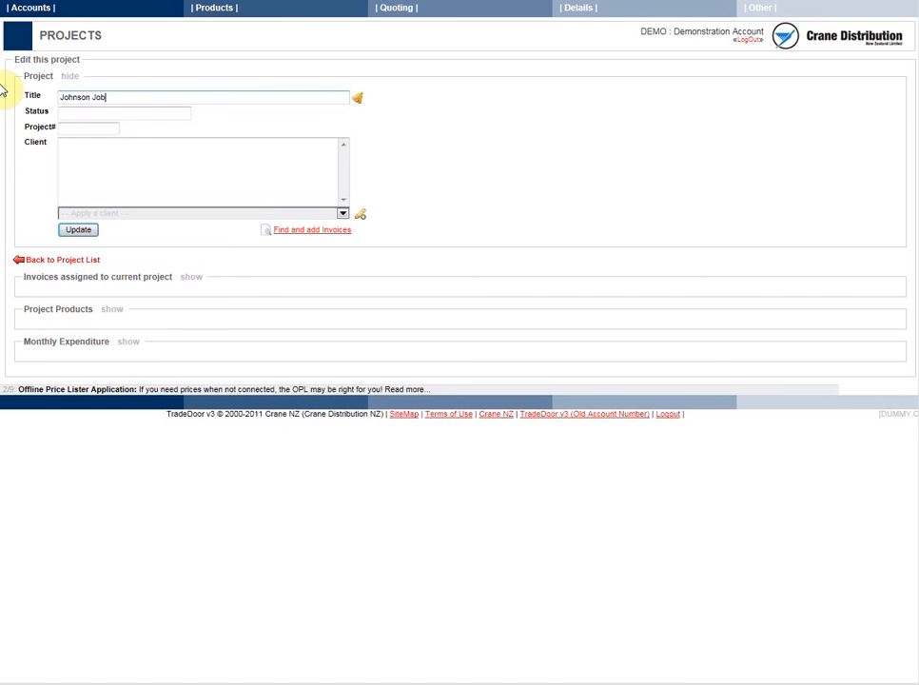
- Set the project's status to Completed and its project number to JOH
key("Tab")
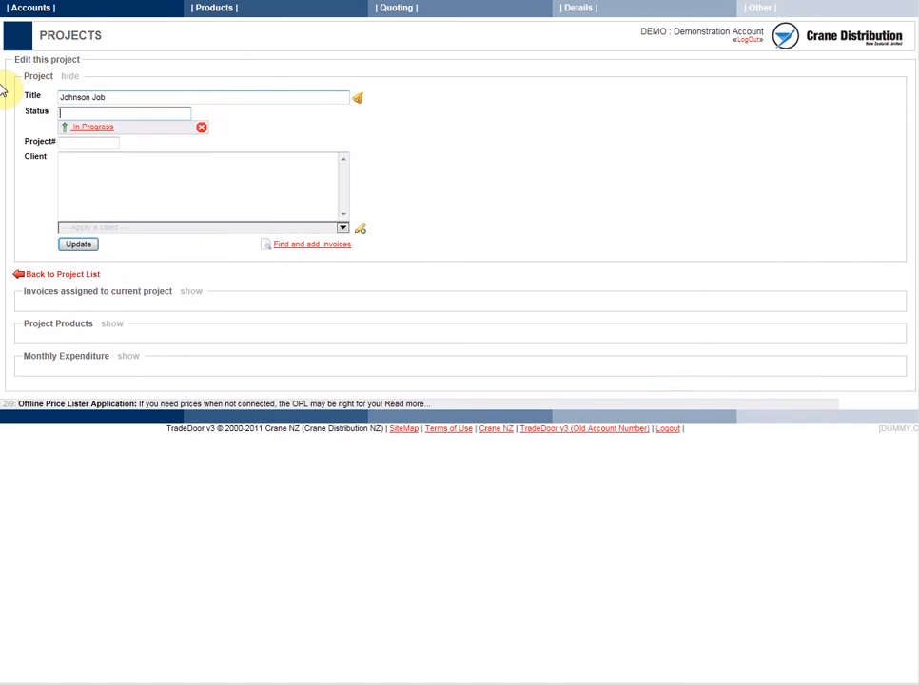
type("Comp")
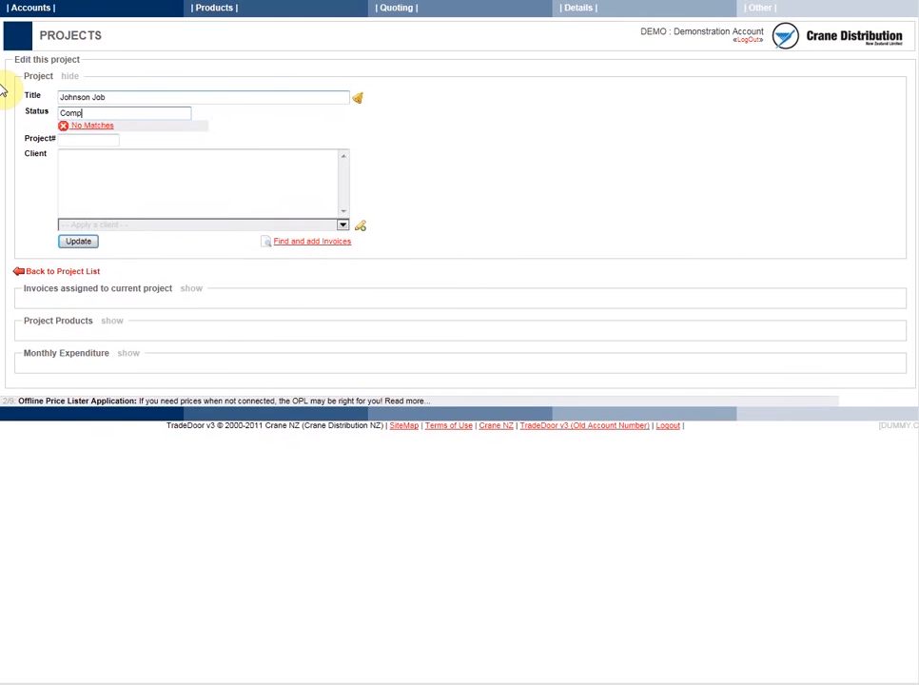
type("leted")
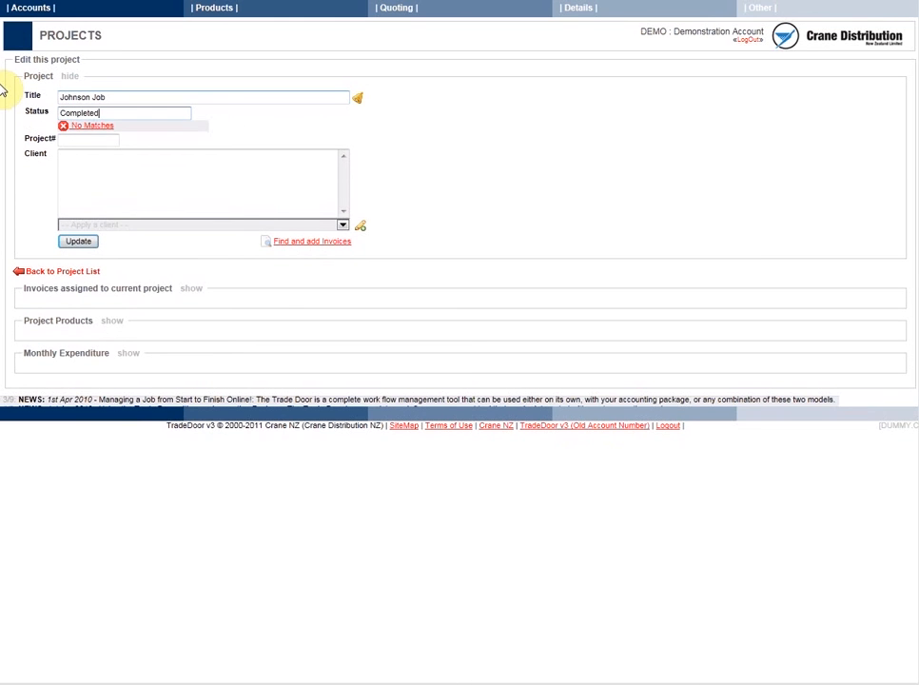
key("Tab")
type("JOH")
- Apply the existing saved client matching this job to the project and save the project details
left_click(82, 174)
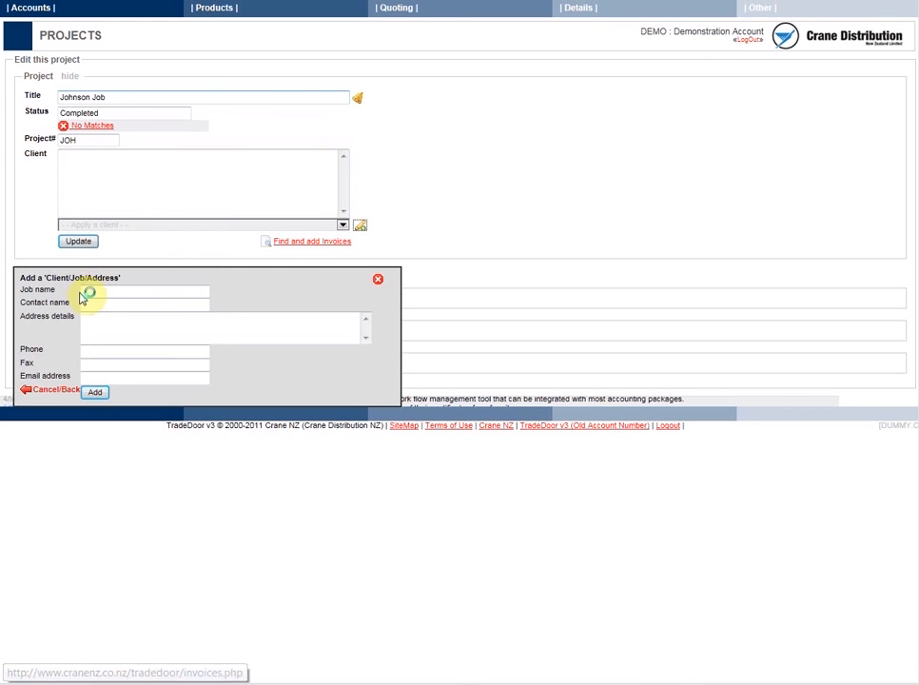
left_click(67, 388)
left_click(201, 226)
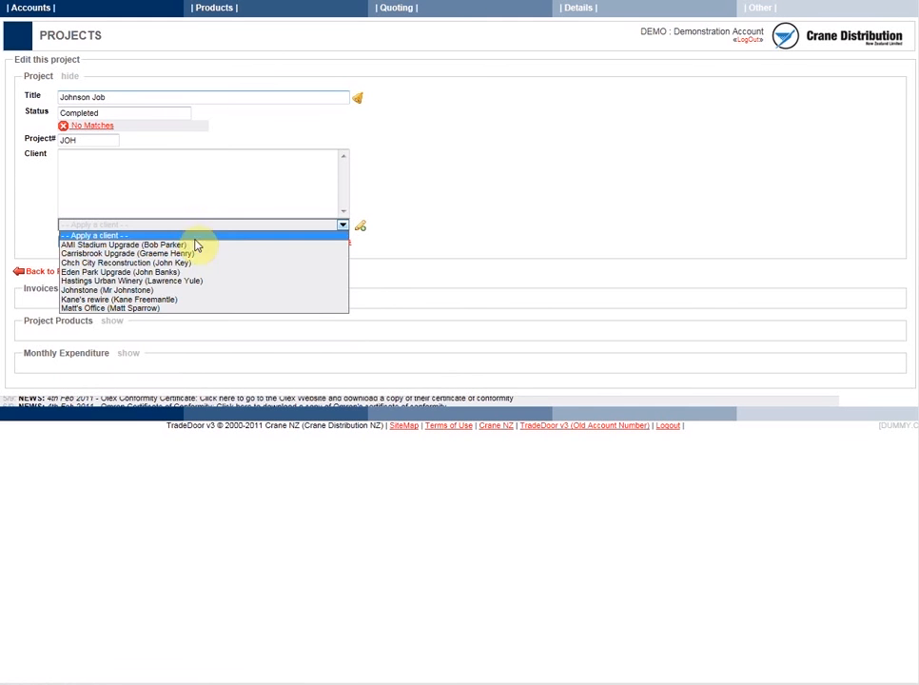
left_click(156, 289)
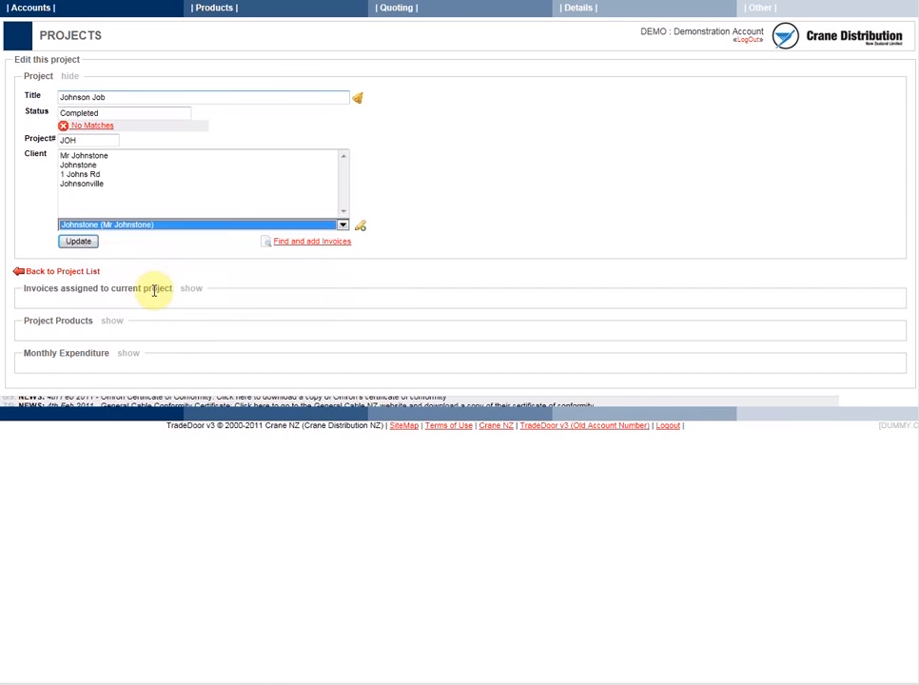
left_click(79, 243)
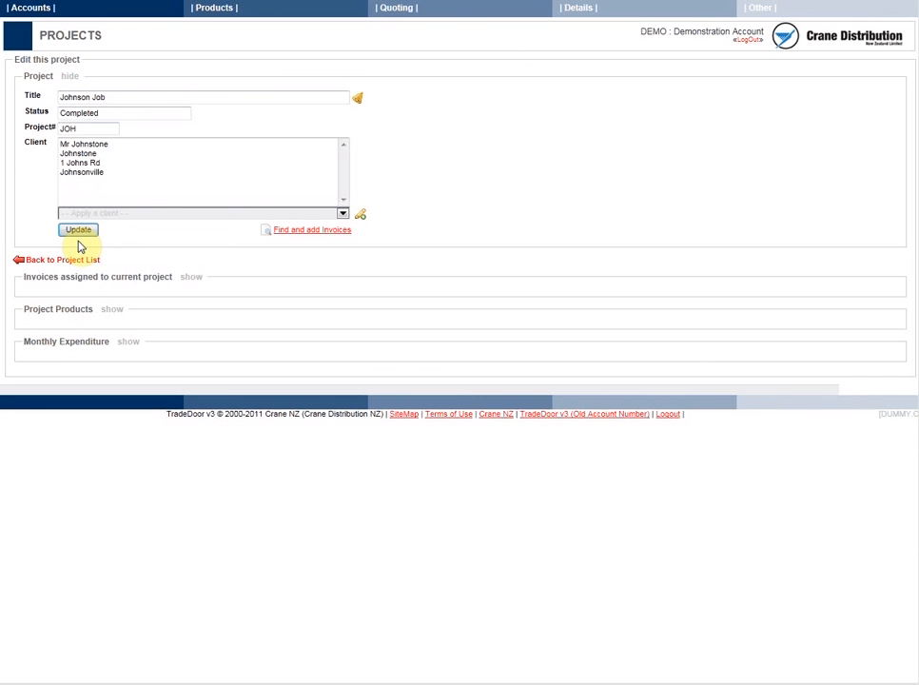
- Examine the project's monthly expenditure and its list of purchased products
left_click(130, 346)
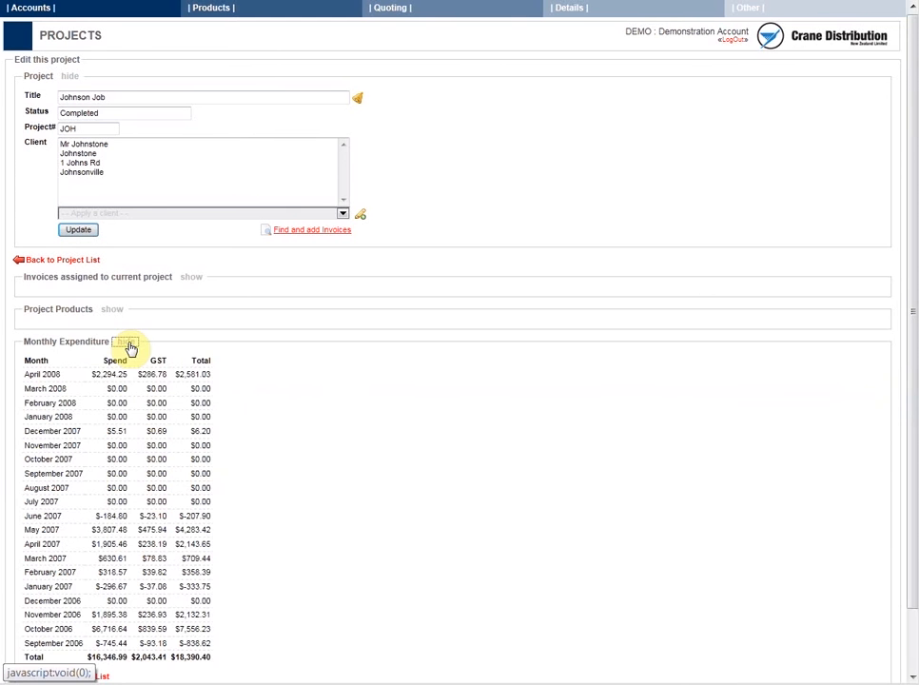
scroll(344, 410, "down", 1)
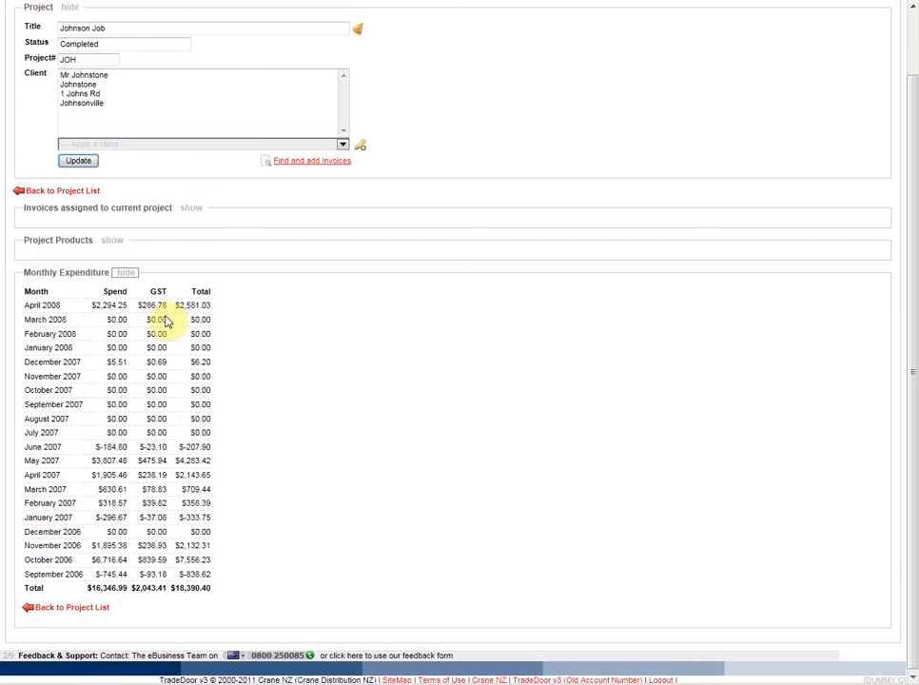
left_click(112, 242)
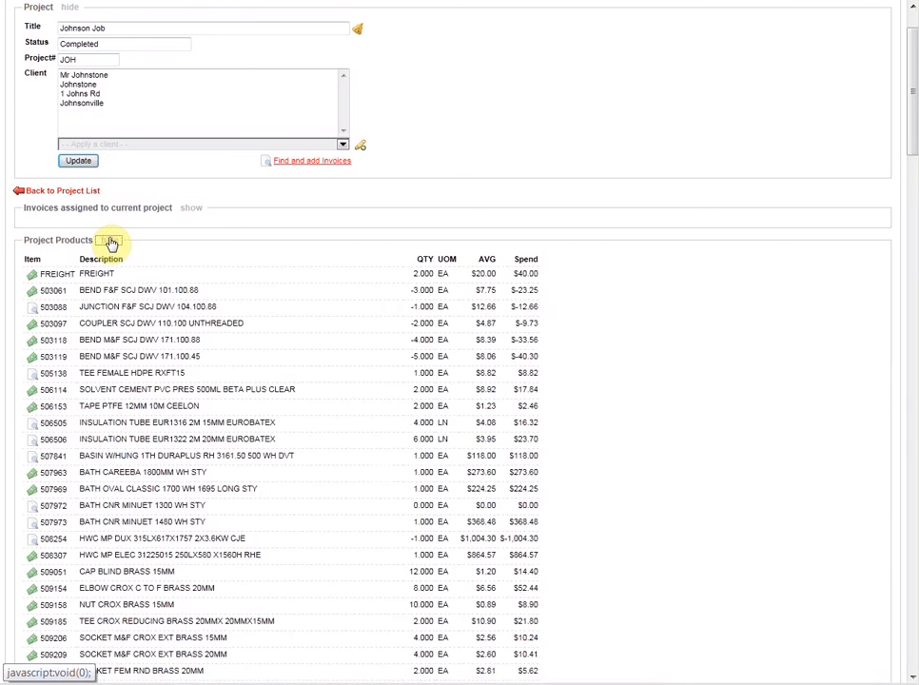
scroll(843, 319, "down", 3)
scroll(843, 321, "down", 5)
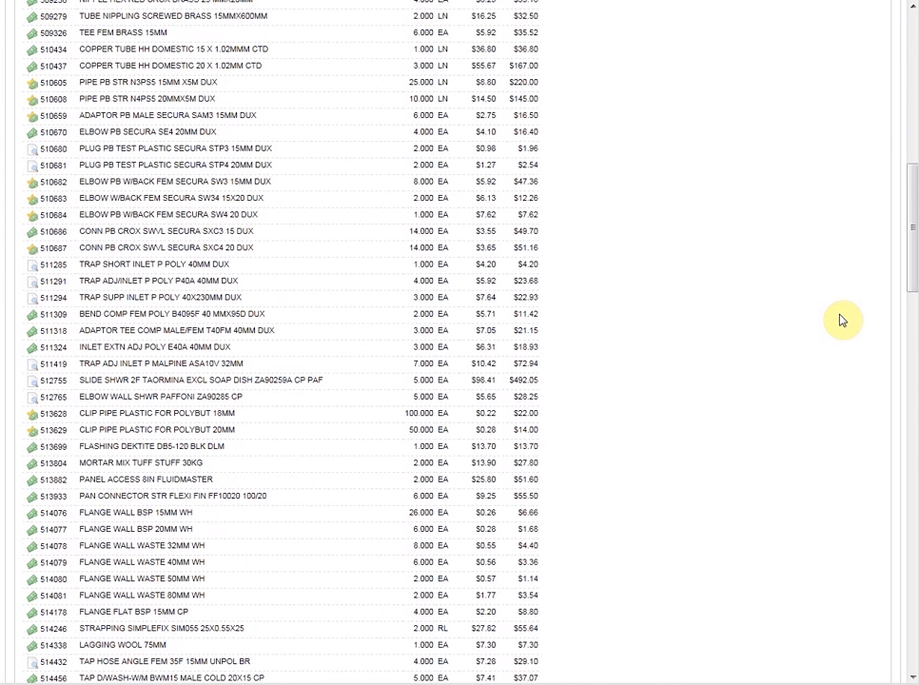
scroll(835, 322, "down", 15)
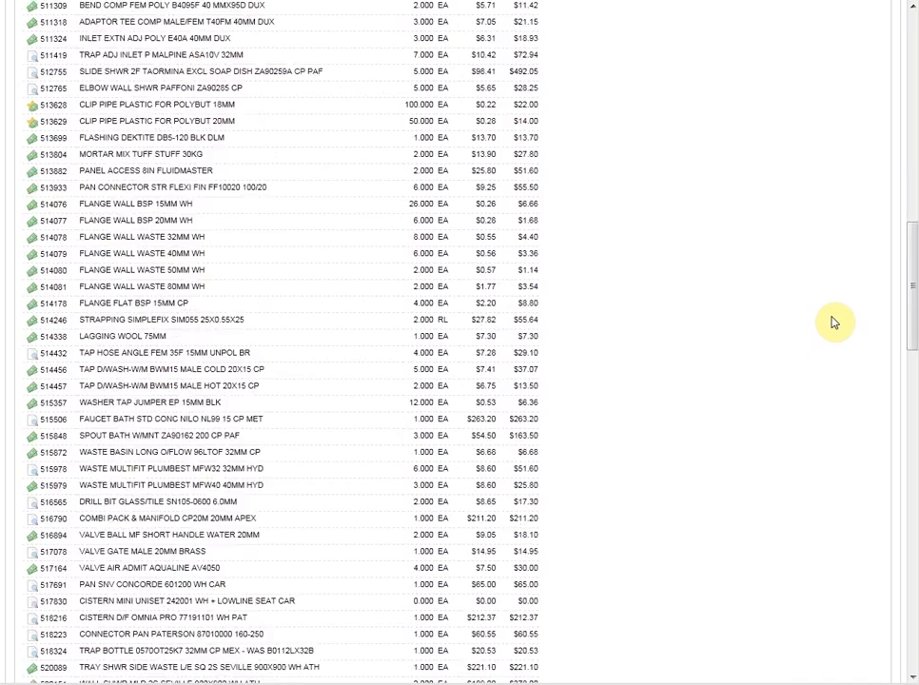
- Return to the invoice details and reset the invoice filters
scroll(835, 323, "up", 20)
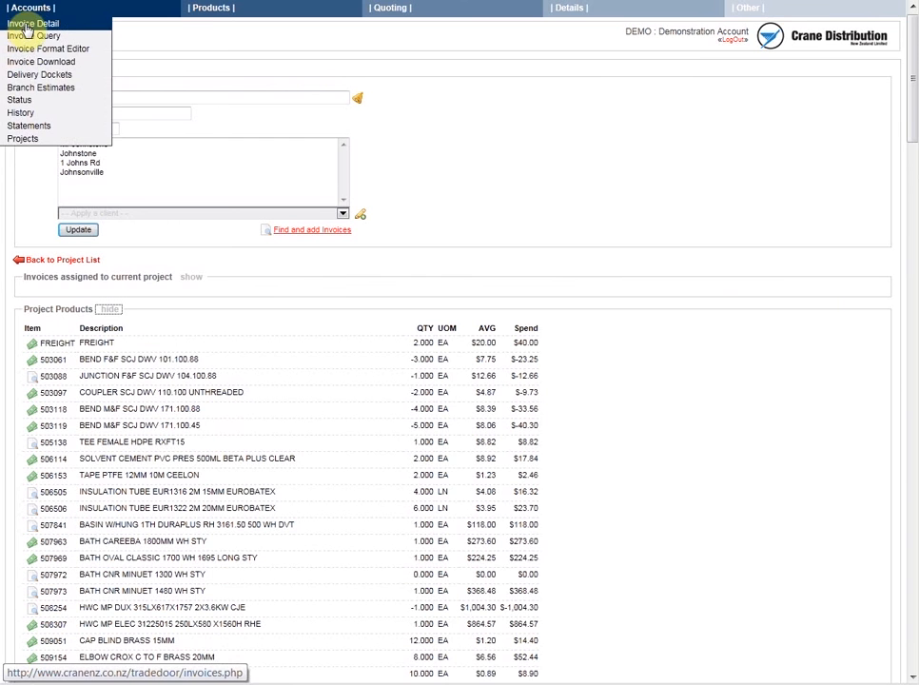
left_click(25, 23)
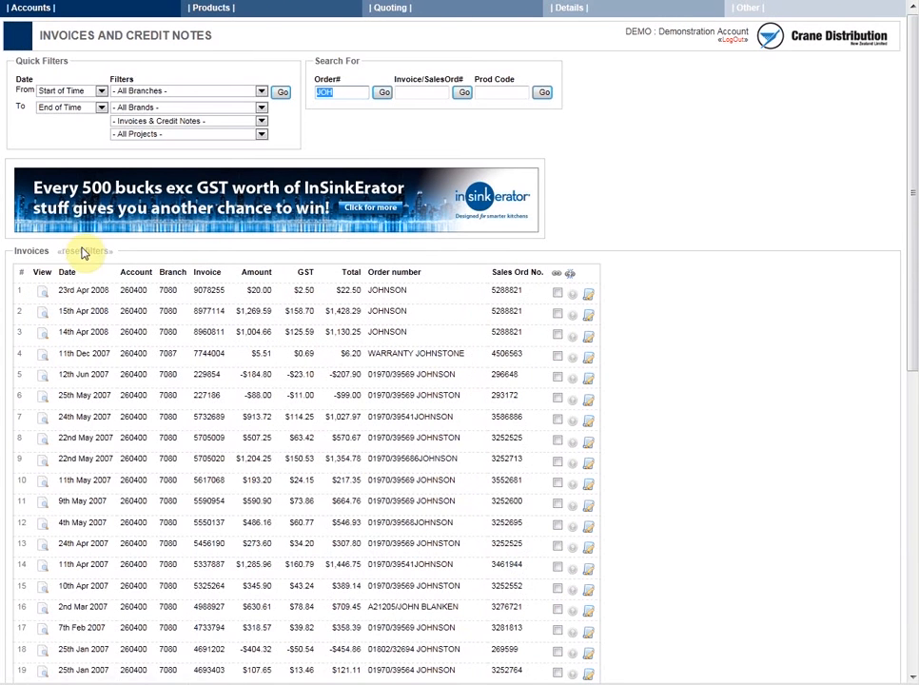
left_click(85, 252)
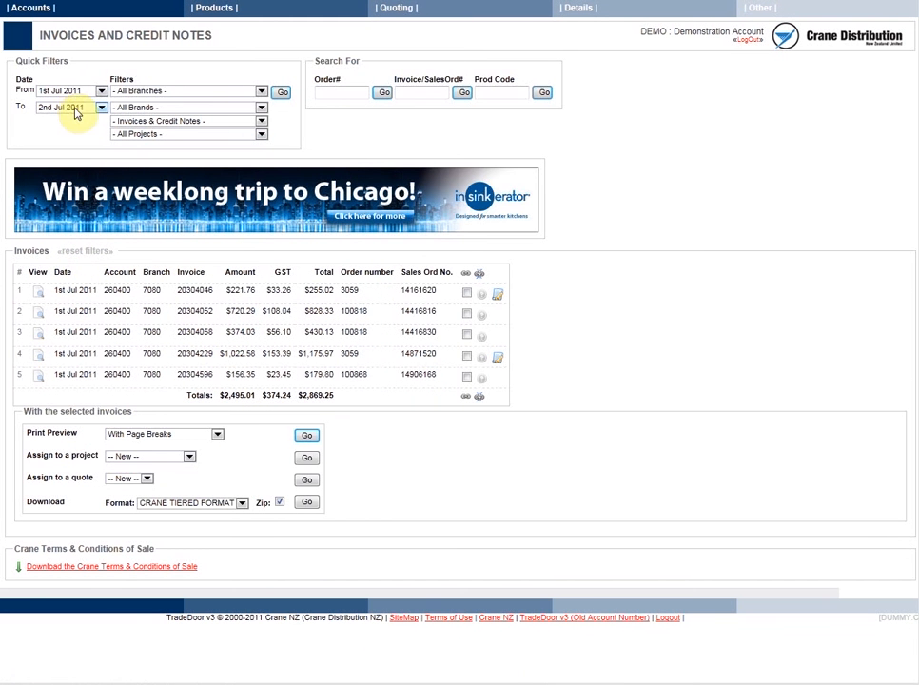
left_click(152, 121)
left_click(68, 119)
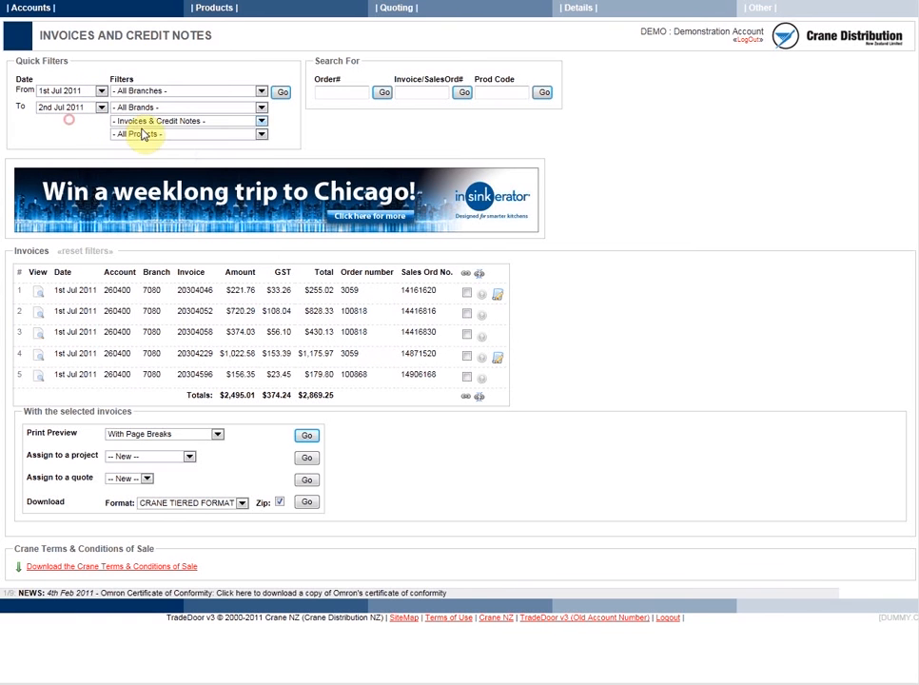
left_click(145, 134)
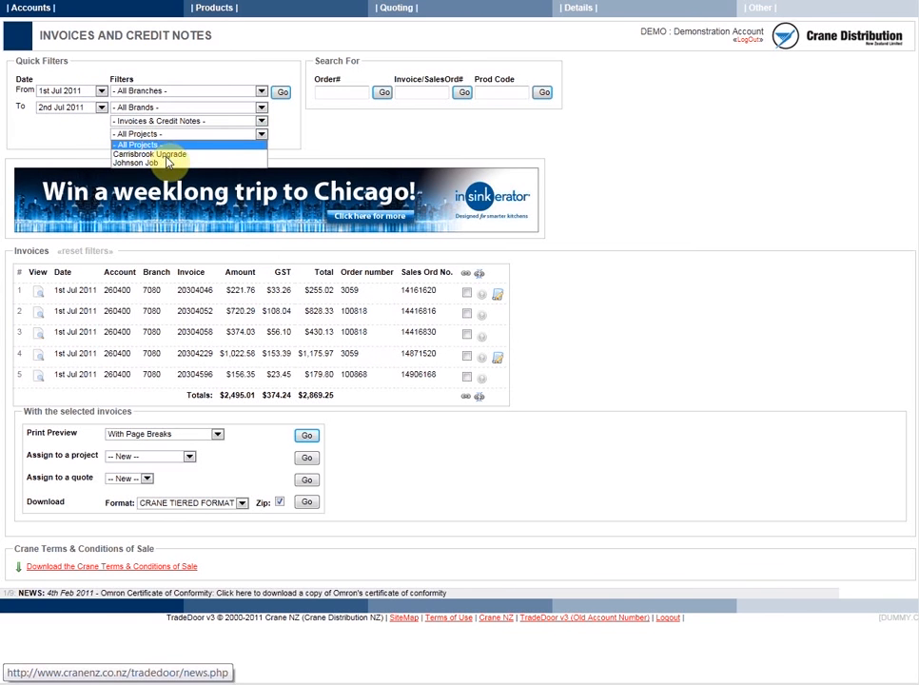
left_click(307, 138)
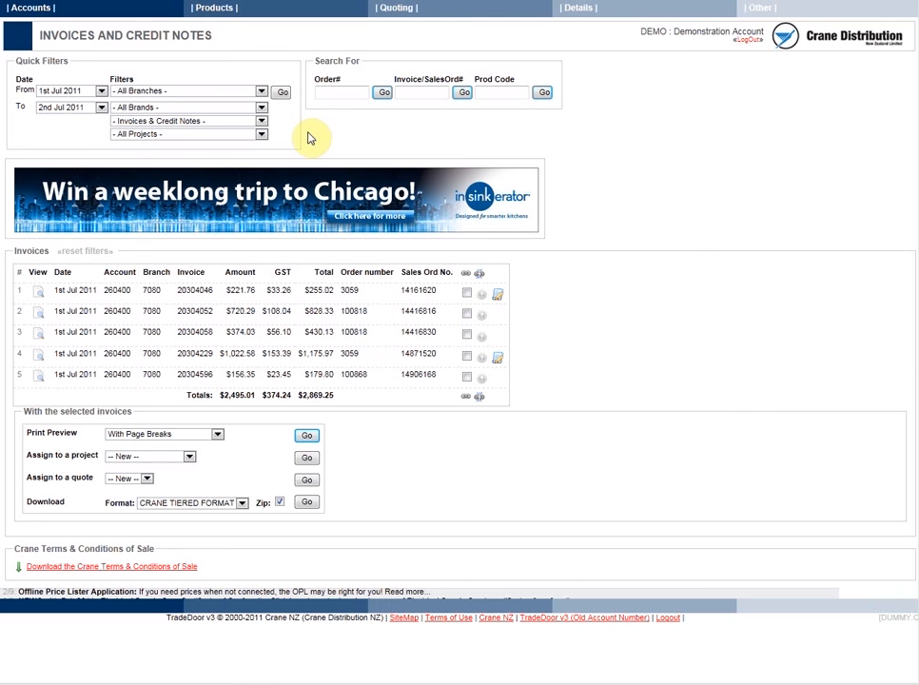
- Find the invoices sharing the last listed invoice's order number and assign all of them to a new project
left_click(338, 93)
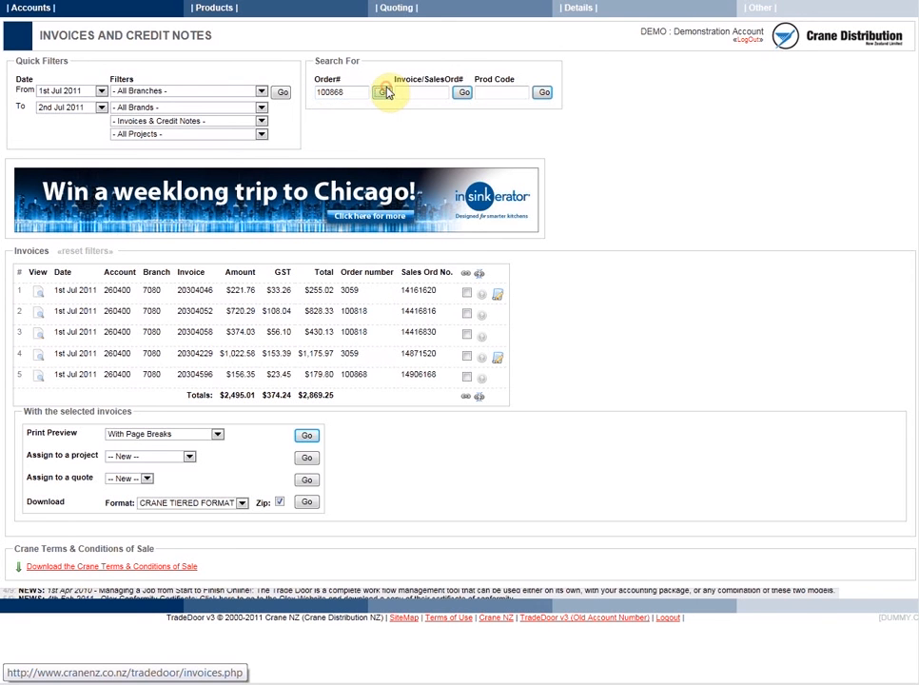
left_click(385, 92)
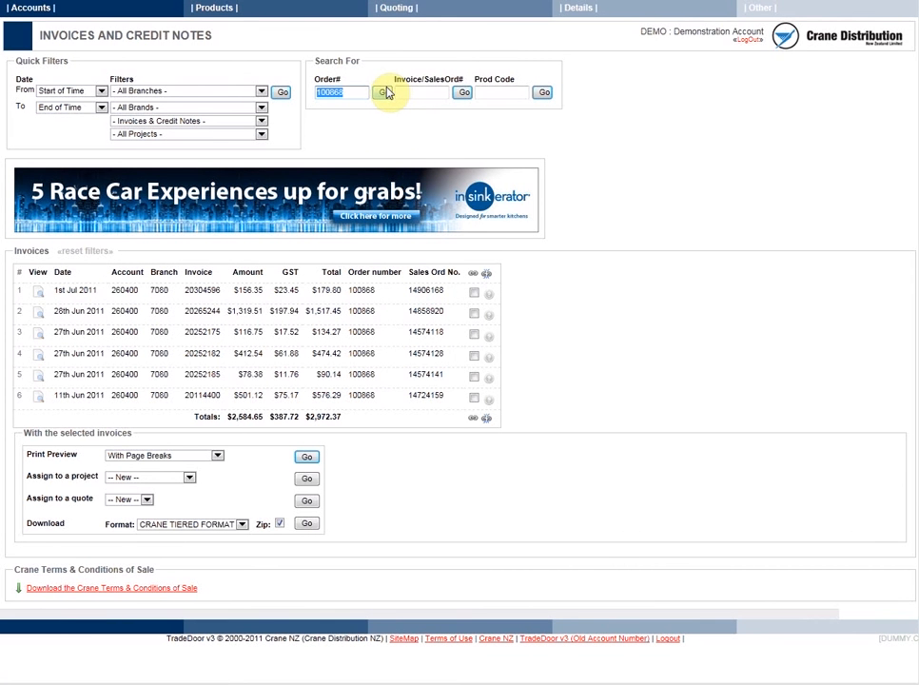
left_click(474, 274)
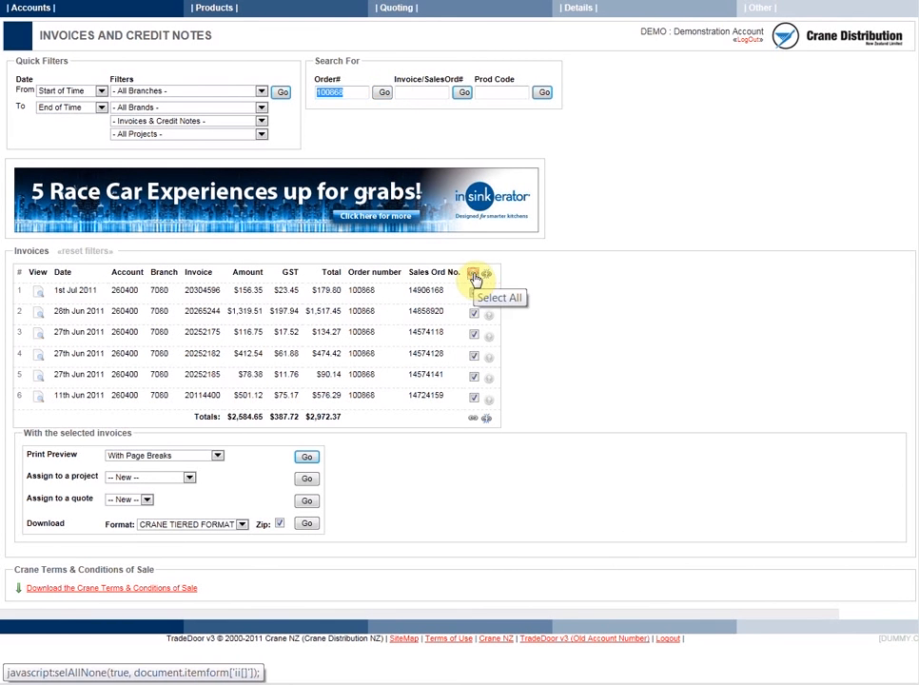
left_click(178, 480)
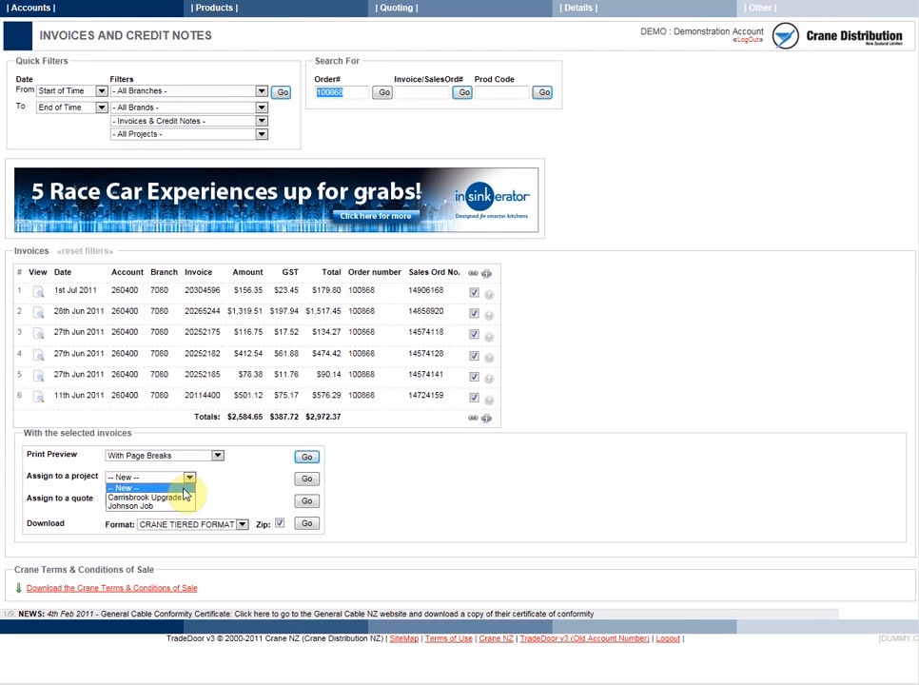
left_click(189, 485)
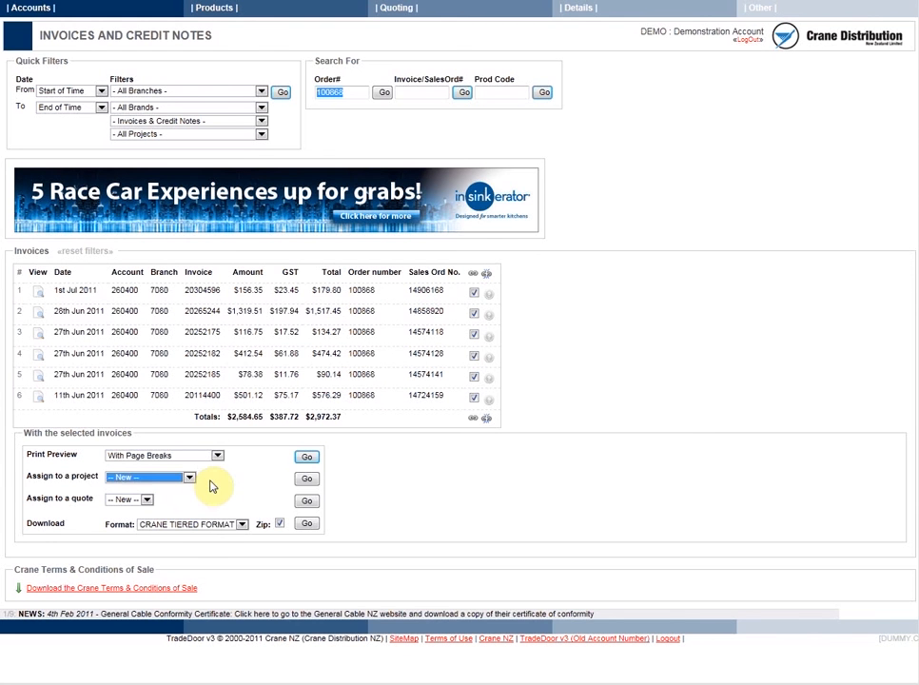
left_click(307, 479)
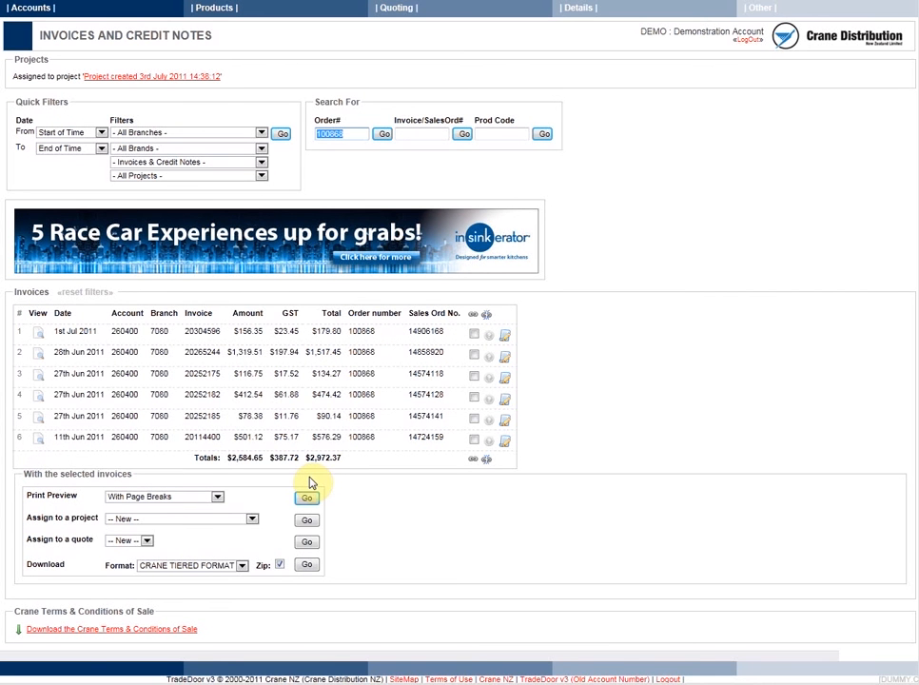
- Open the new project from its first invoice and change its title to Chch Rebuild
left_click(505, 336)
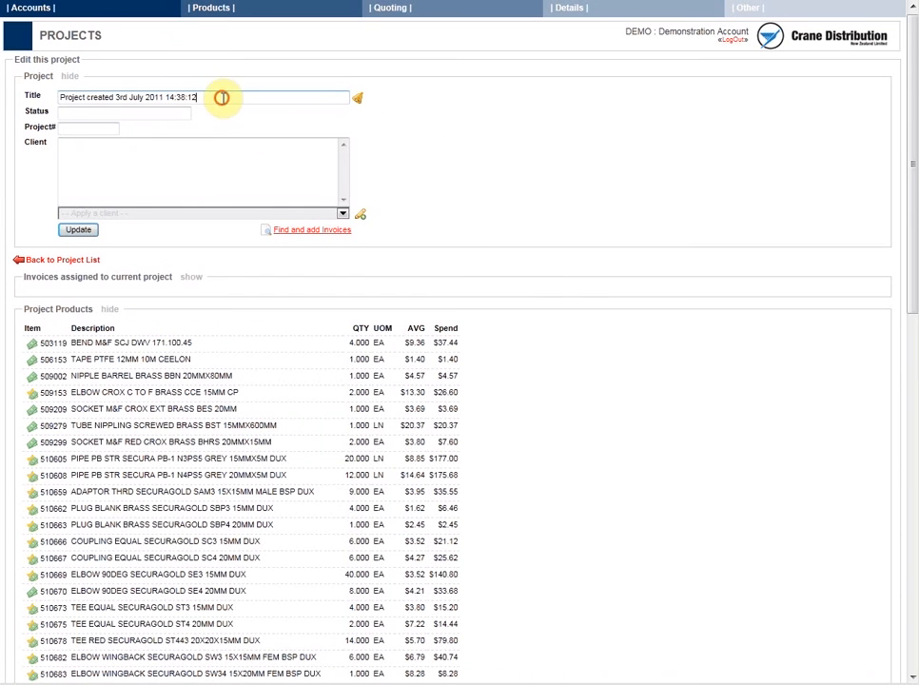
left_click_drag(221, 96, 36, 96)
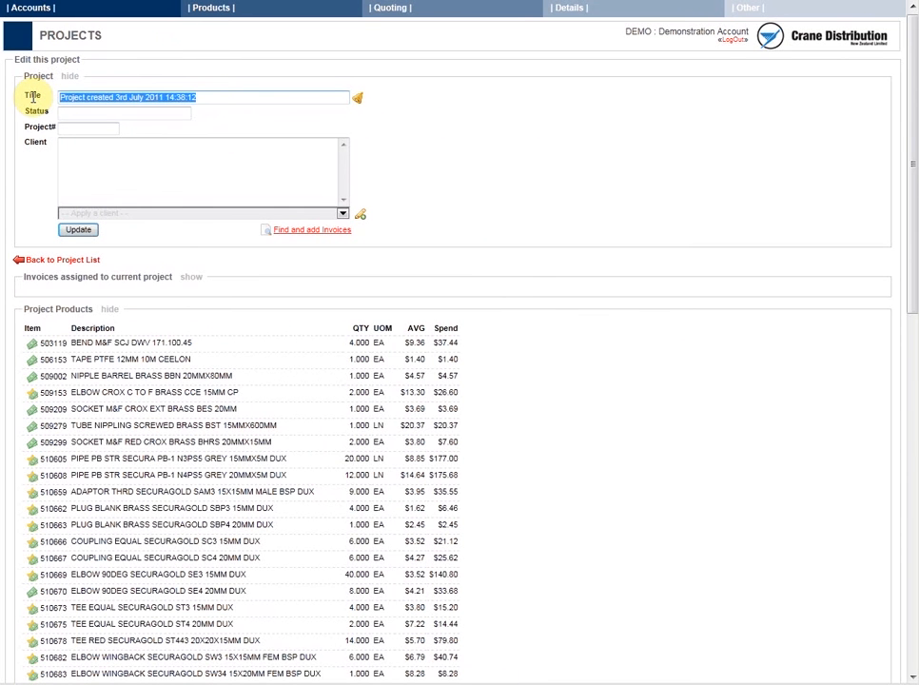
type("Chch ")
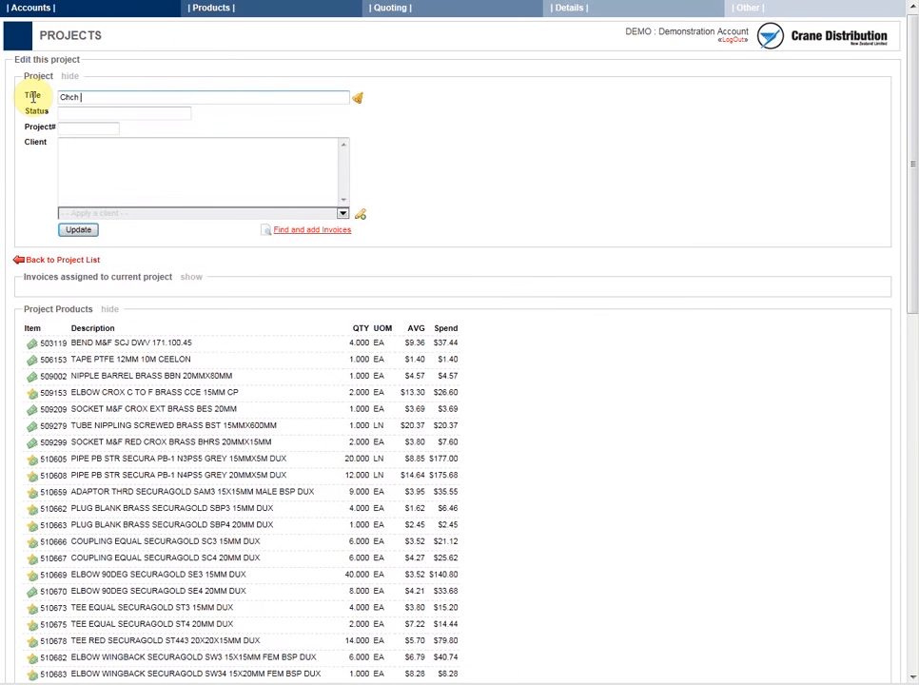
type("Rebuild")
- Set the project's status to Ongoing and enter the invoices' order number as its project number
key("Tab")
type("Ongoi")
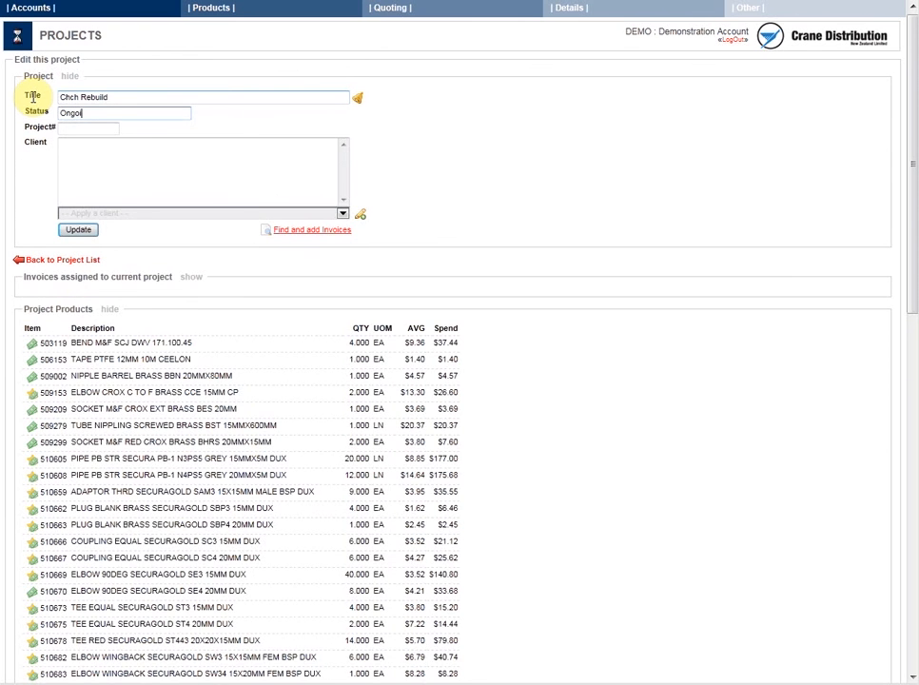
type("ng")
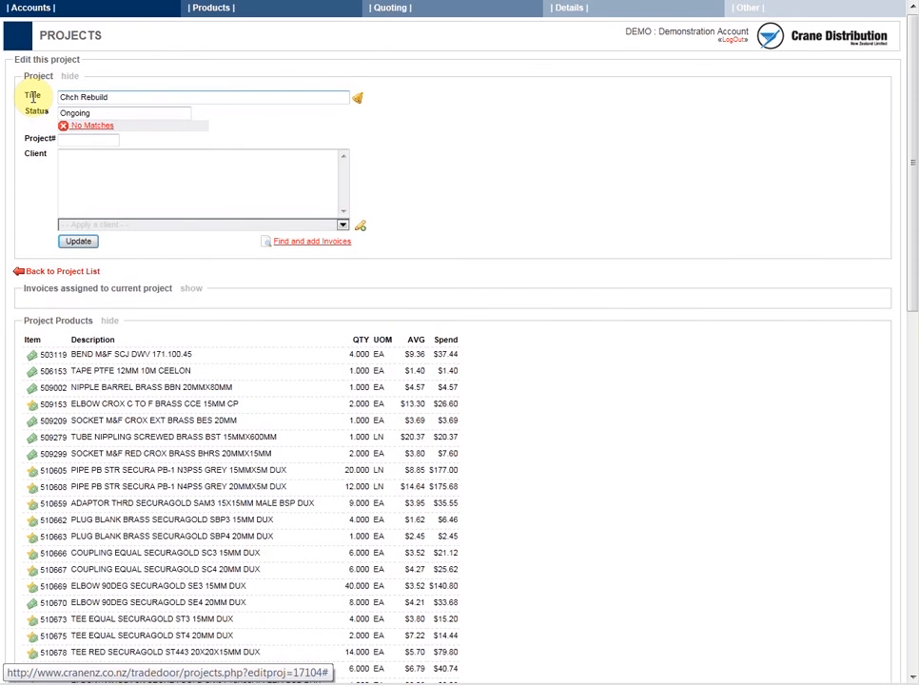
left_click(71, 138)
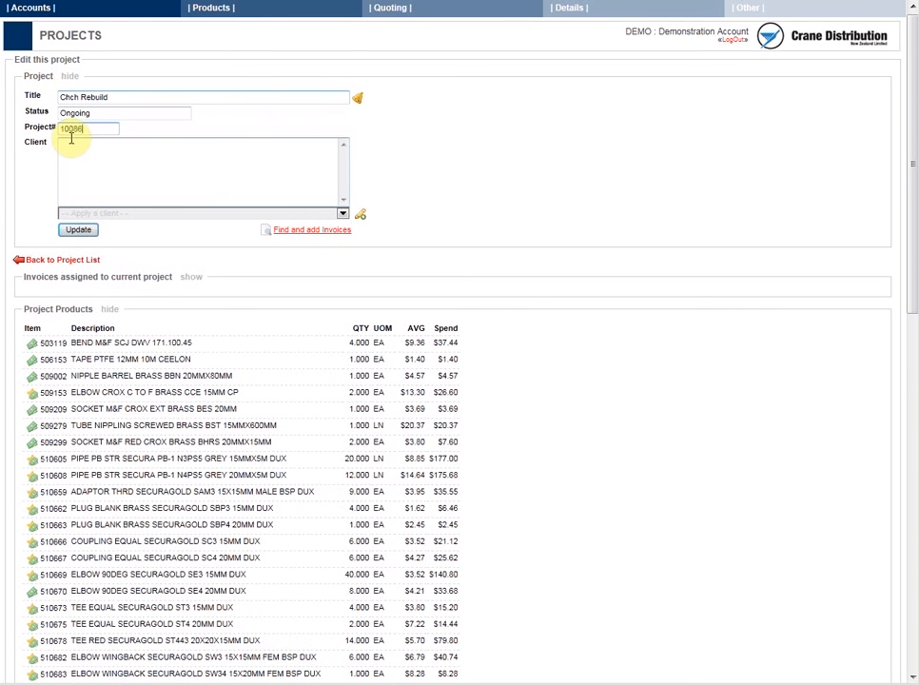
- Apply the saved Chch City Reconstruction client to the project and save the project details
left_click(85, 157)
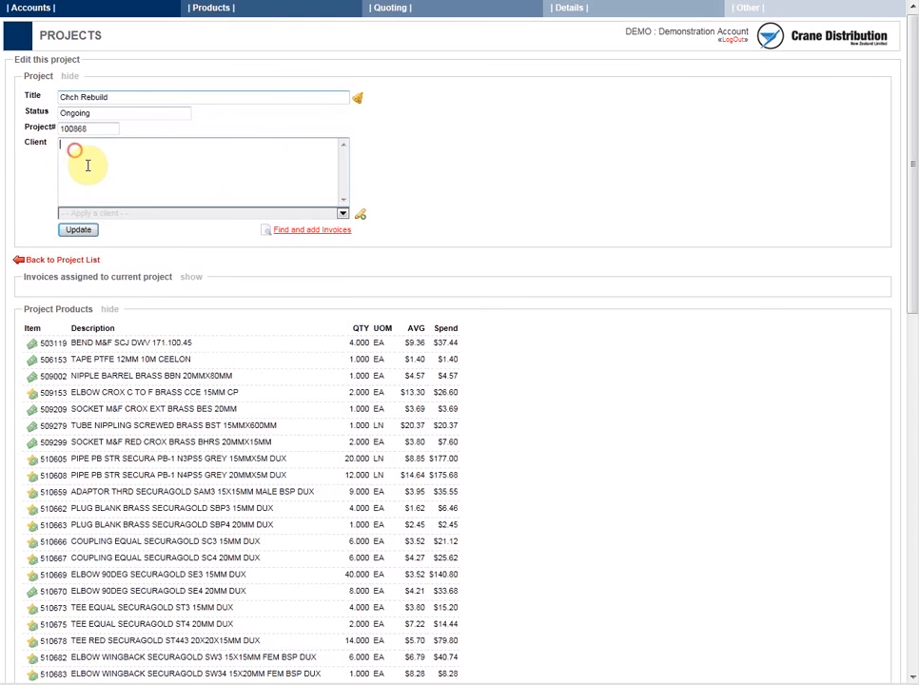
left_click(135, 213)
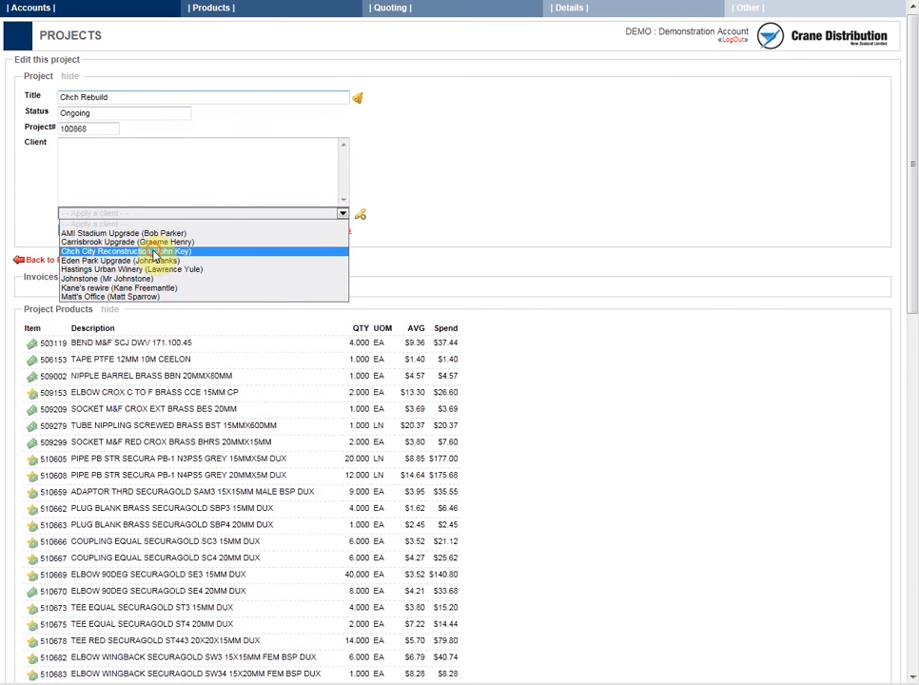
left_click(149, 252)
left_click(76, 230)
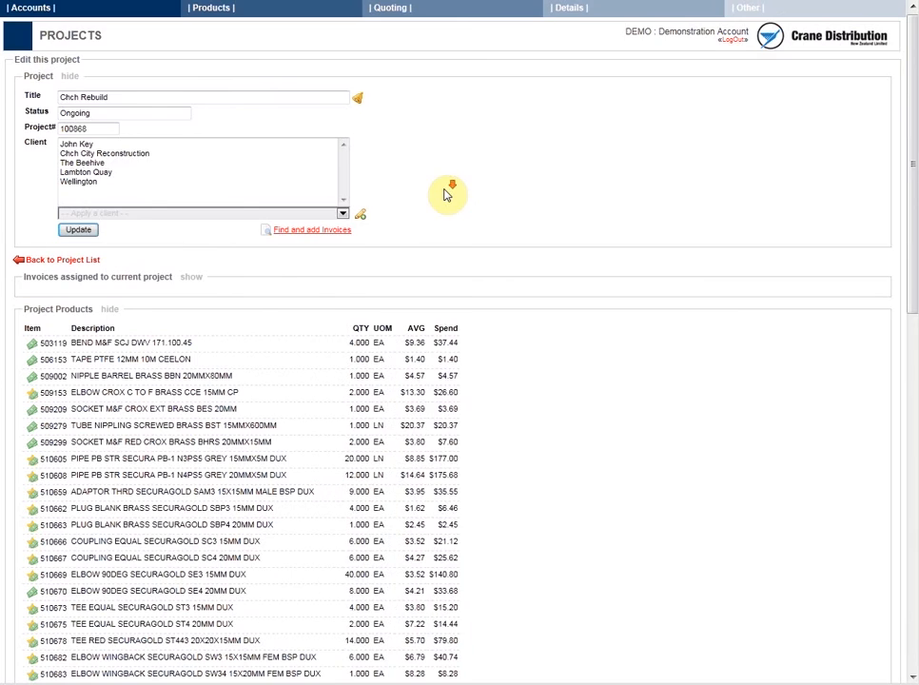
- Examine the Chch Rebuild project's purchased products and its monthly expenditure
scroll(447, 195, "down", 4)
scroll(447, 195, "up", 3)
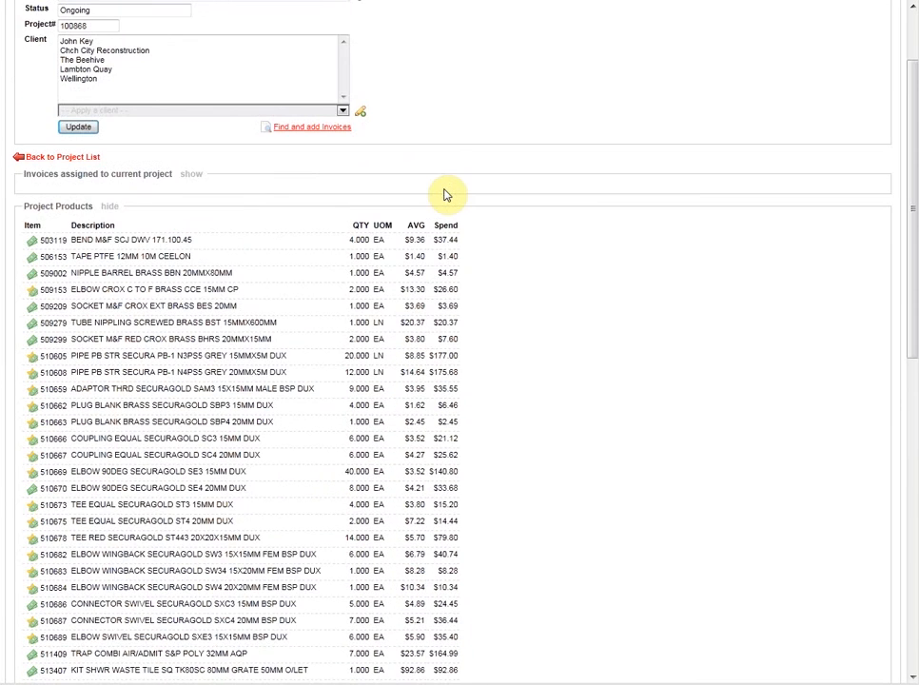
scroll(447, 195, "down", 2)
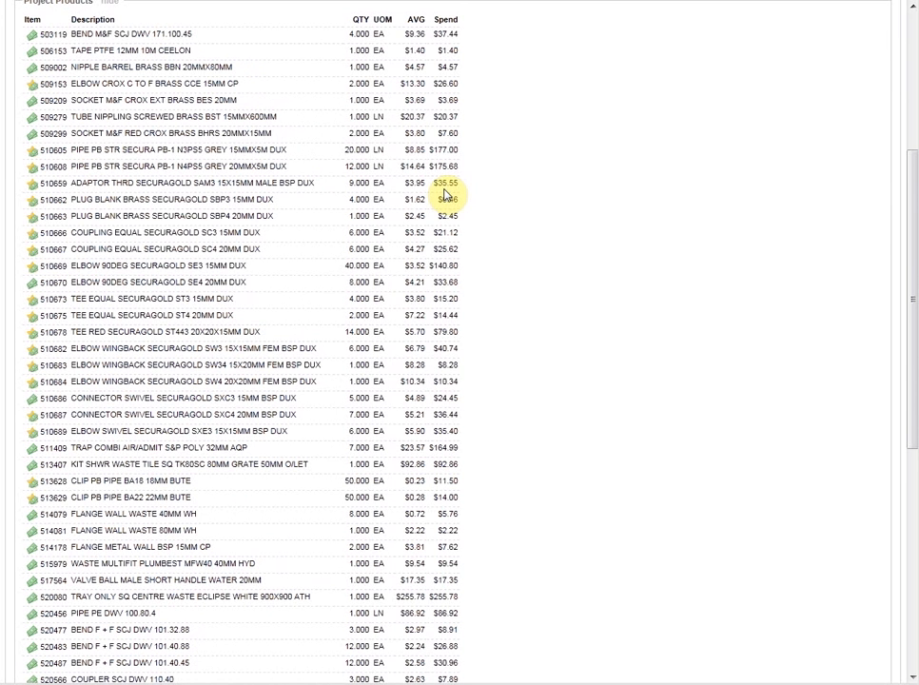
scroll(447, 190, "down", 5)
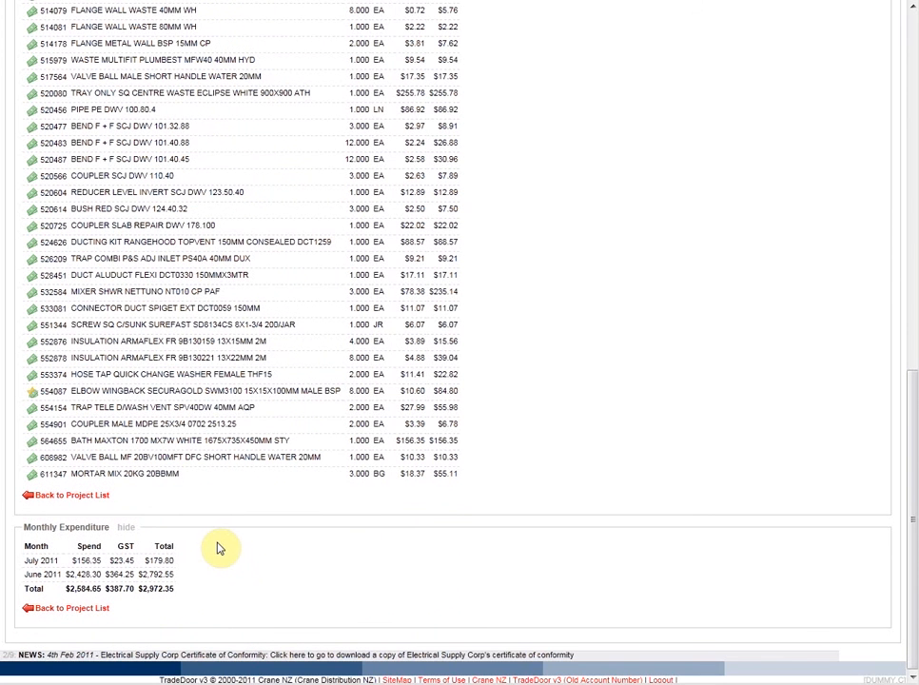
scroll(219, 546, "up", 10)
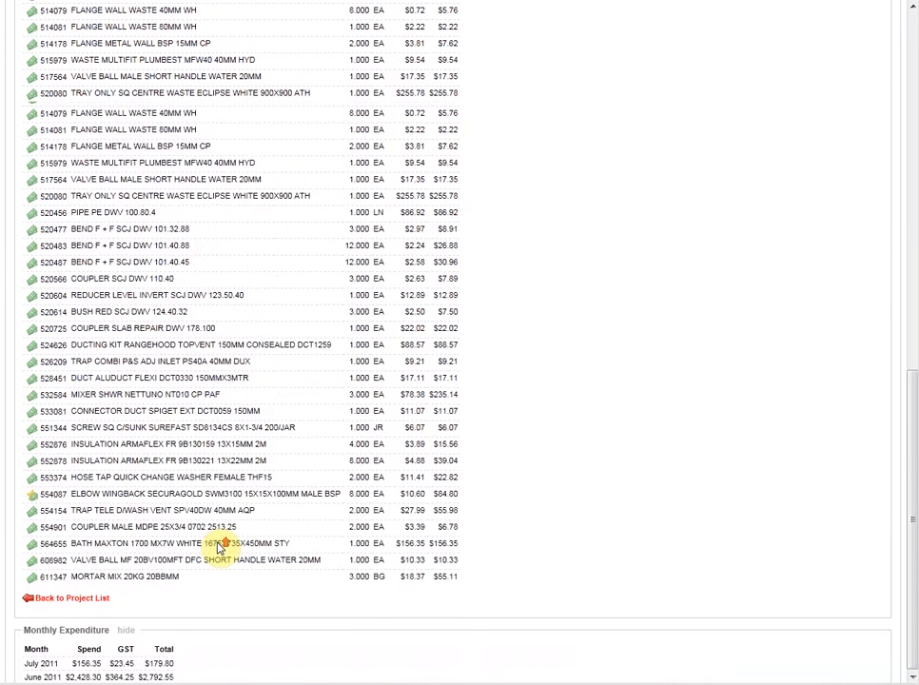